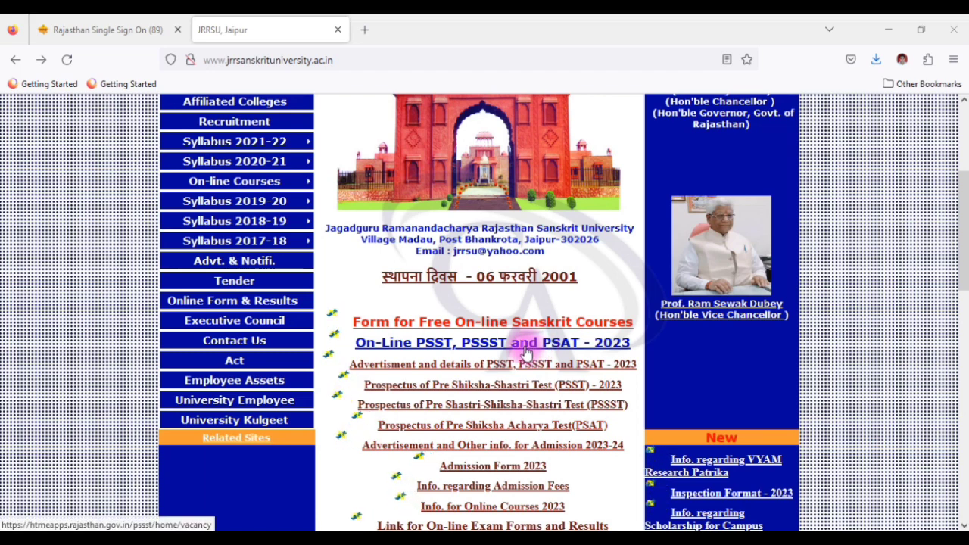
Step: Open the On-Line PSST, PSSST and PSAT - 2023 admission page from the JRRSU homepage
click(523, 342)
scroll(467, 361, up, 2)
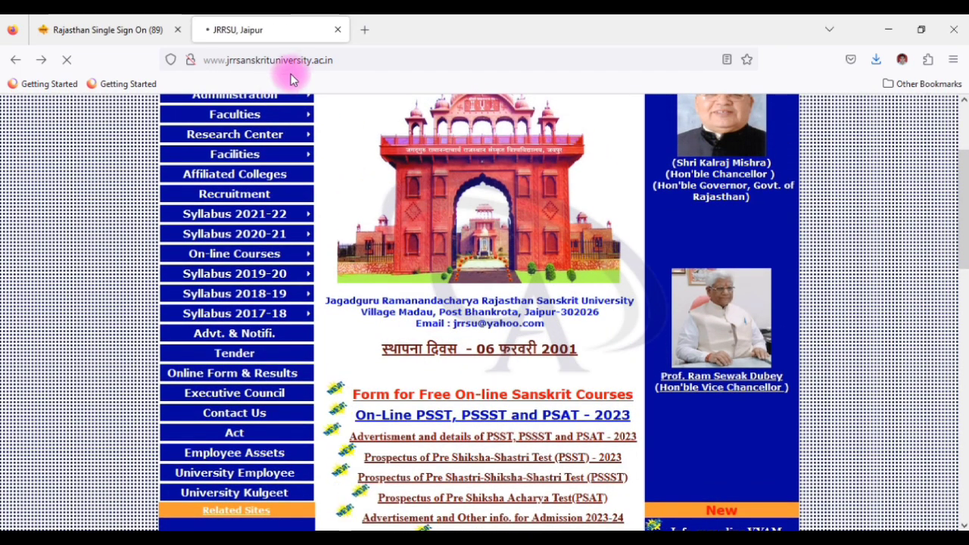
scroll(472, 430, down, 2)
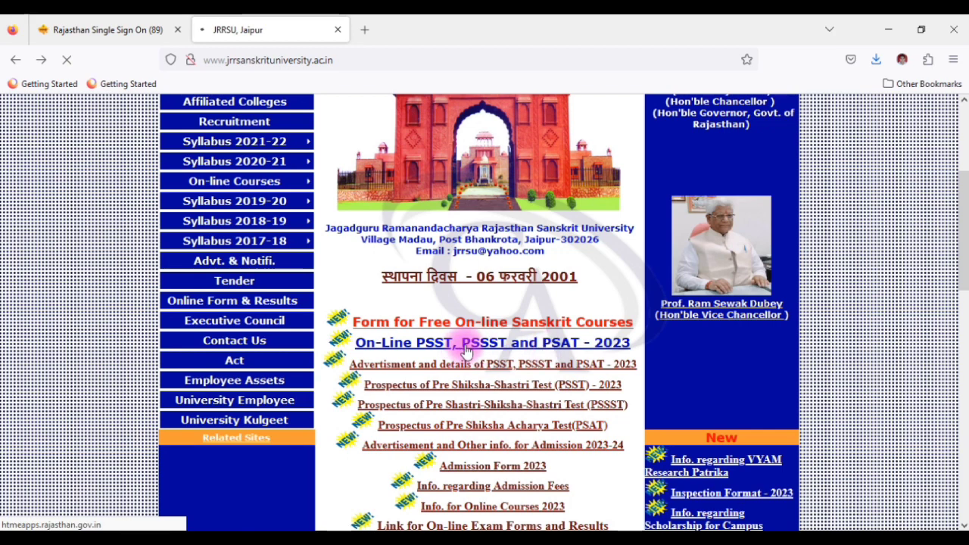
click(485, 346)
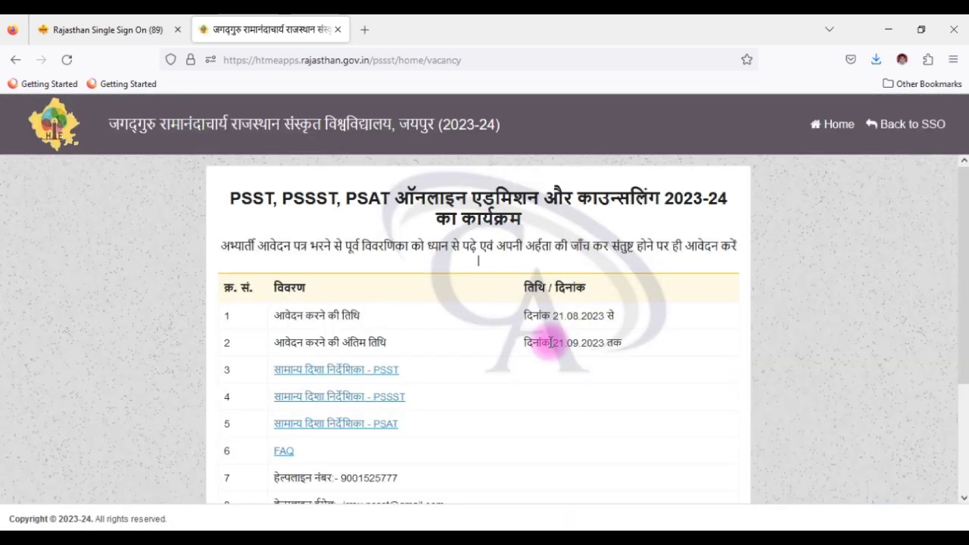
Step: Highlight the last date, helpline number and helpline email, then go to the registration form
scroll(399, 262, down, 2)
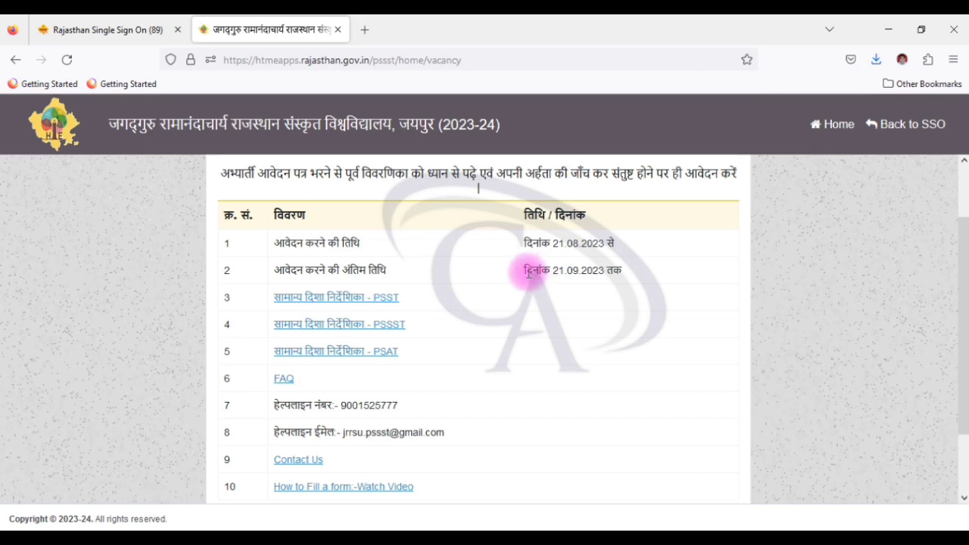
drag(525, 271, 627, 276)
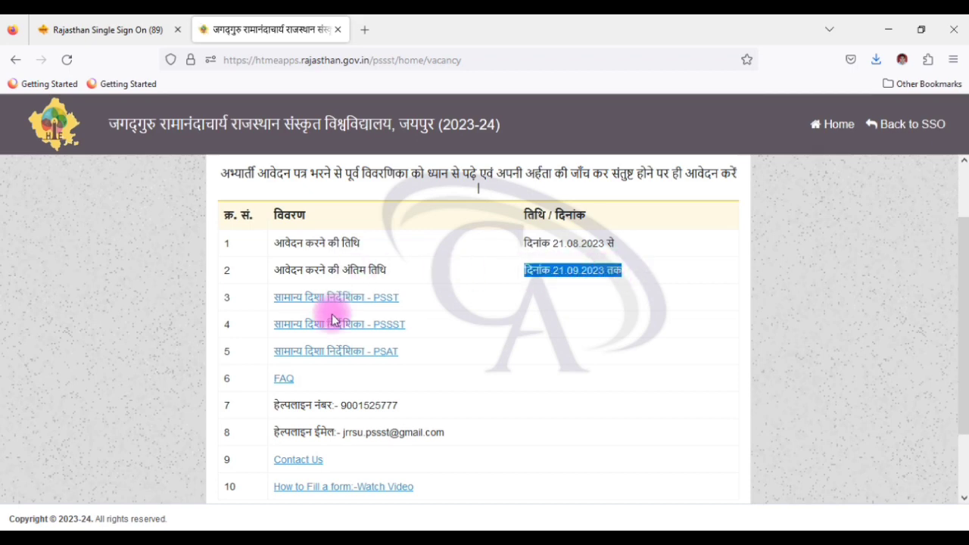
scroll(331, 361, down, 2)
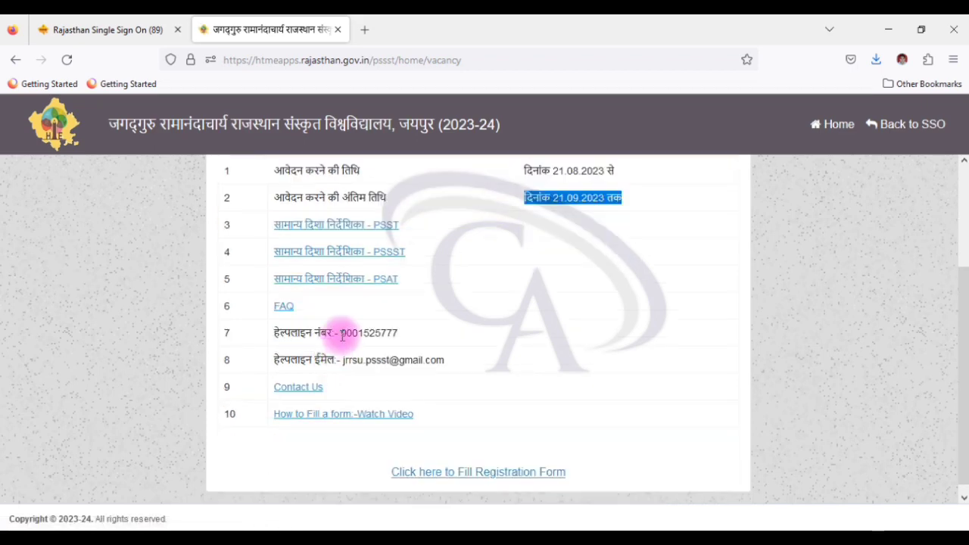
drag(341, 331, 416, 336)
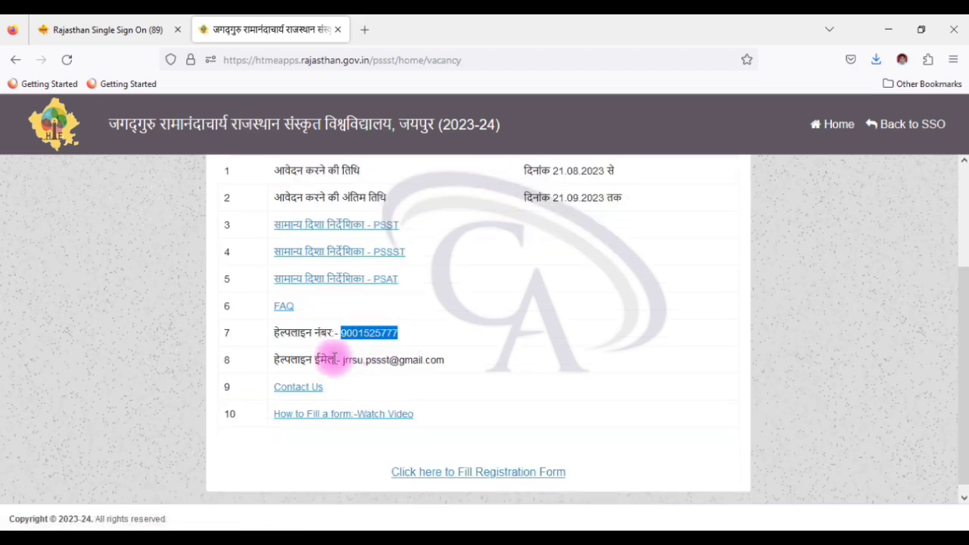
drag(333, 360, 454, 364)
scroll(454, 364, down, 1)
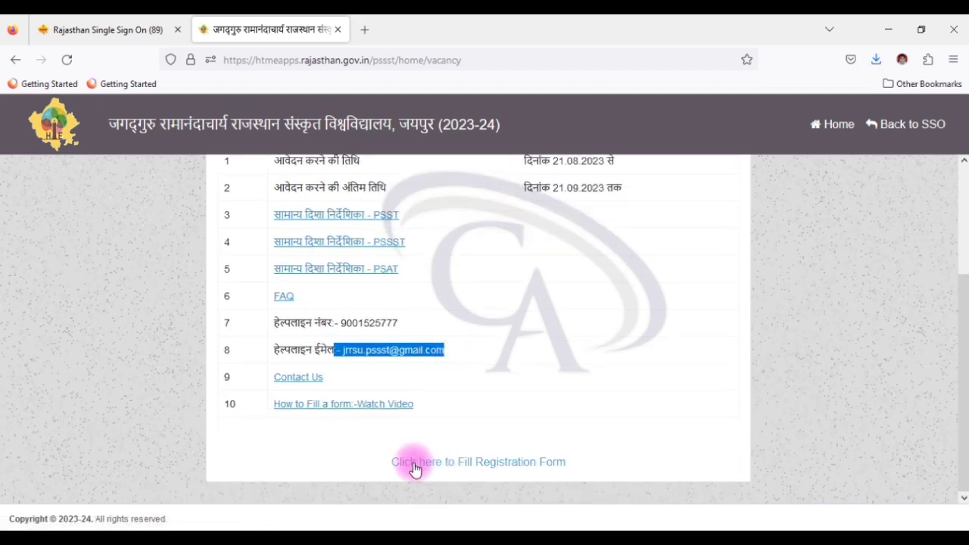
click(510, 466)
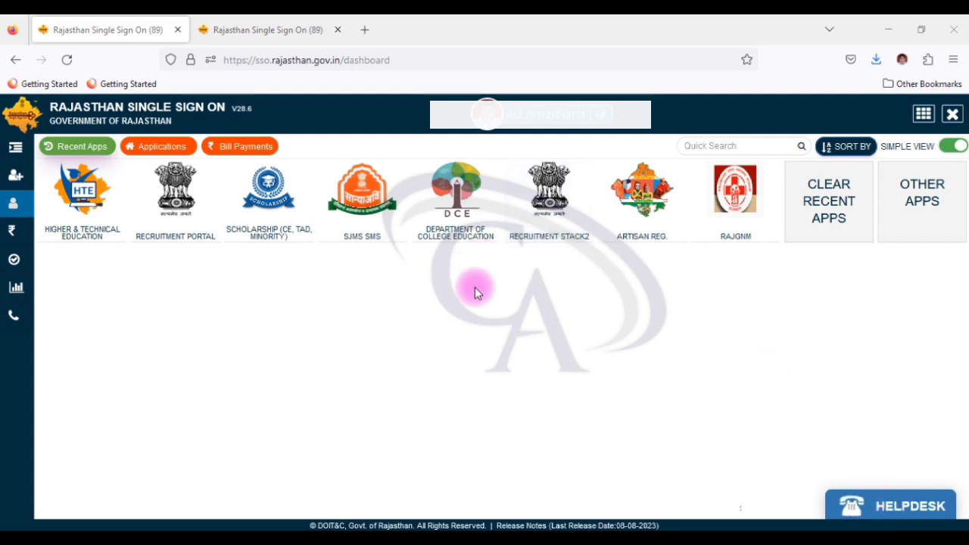
Step: Launch the HTE (Higher & Technical Education) app from Citizen Apps (G2C) on the SSO dashboard
click(12, 211)
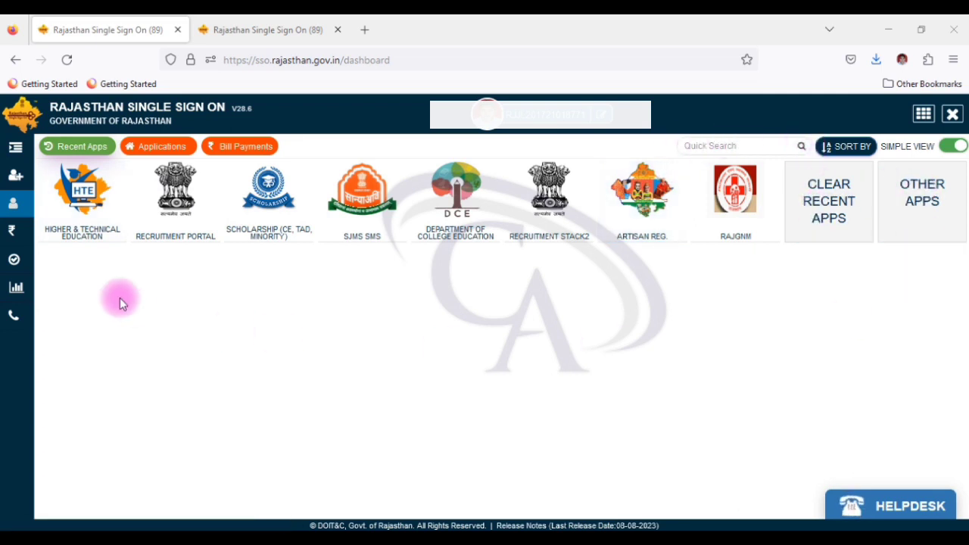
click(57, 203)
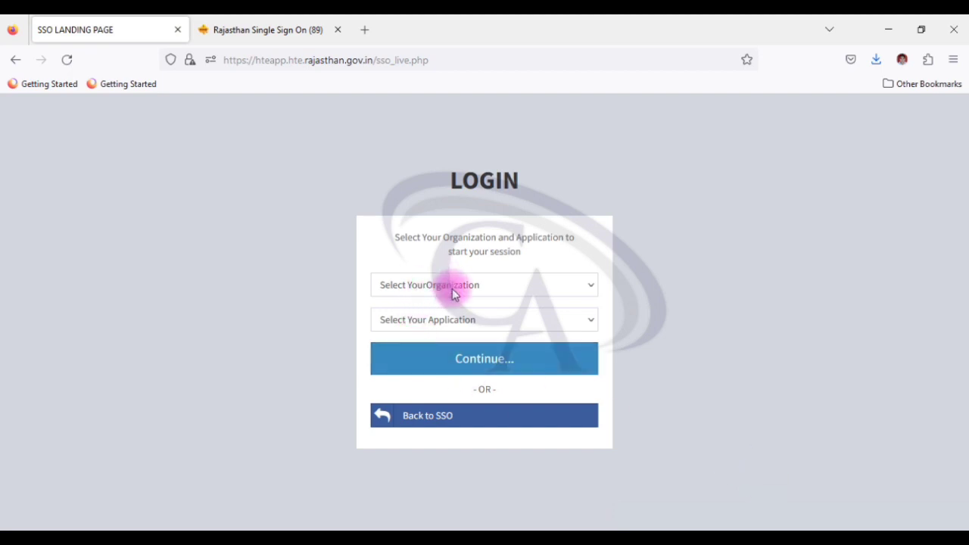
Step: Select Jagadguru Ramanandacharya Sanskrit University and the JRRSU(PSST,PSSST,PSAT) application, then continue
click(475, 288)
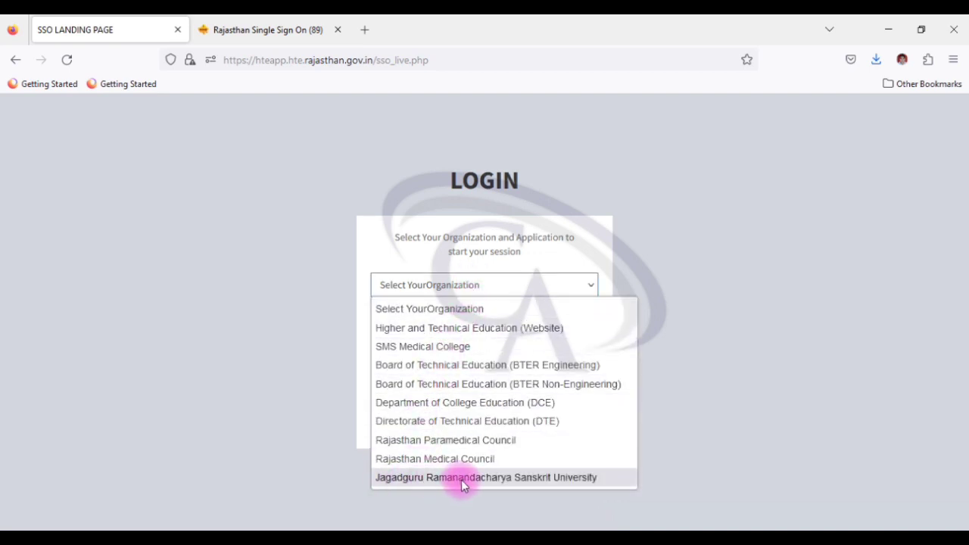
click(507, 478)
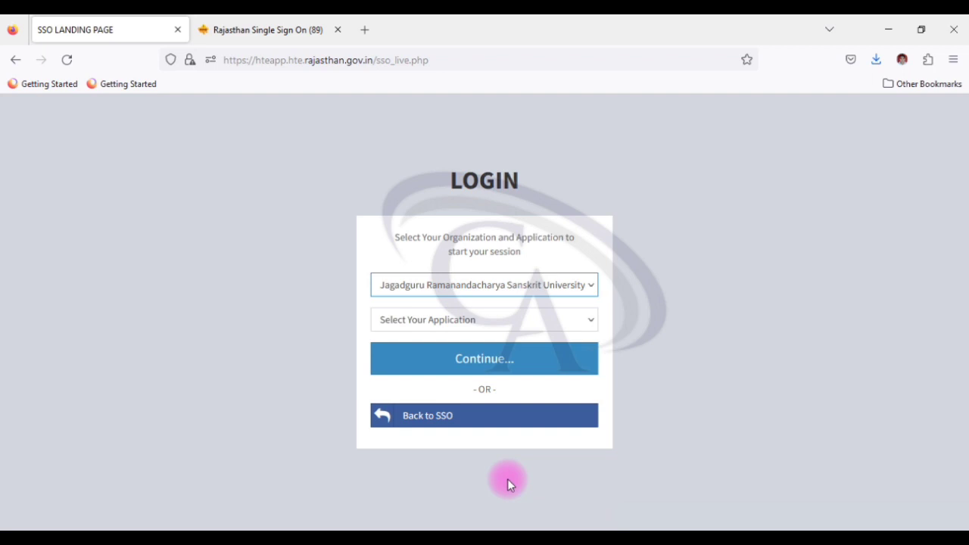
click(450, 322)
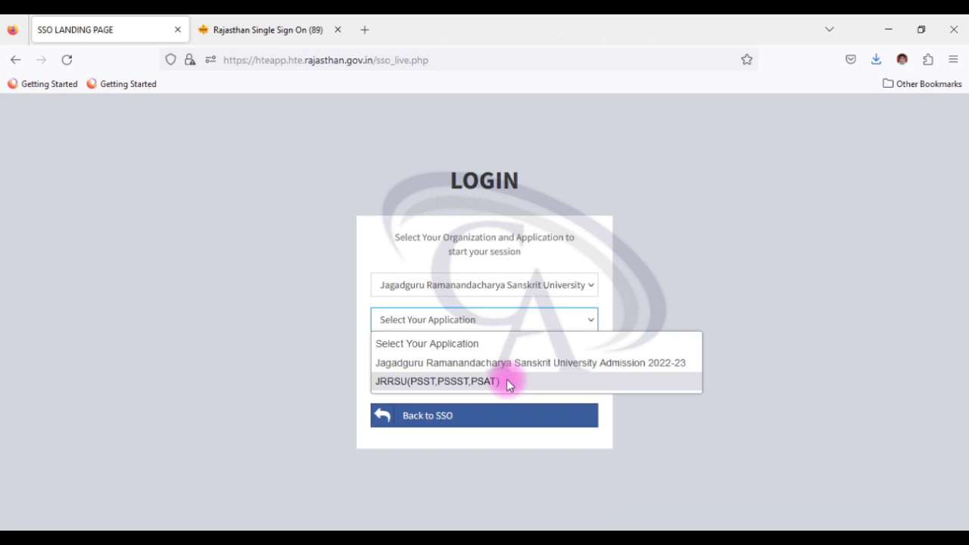
click(509, 384)
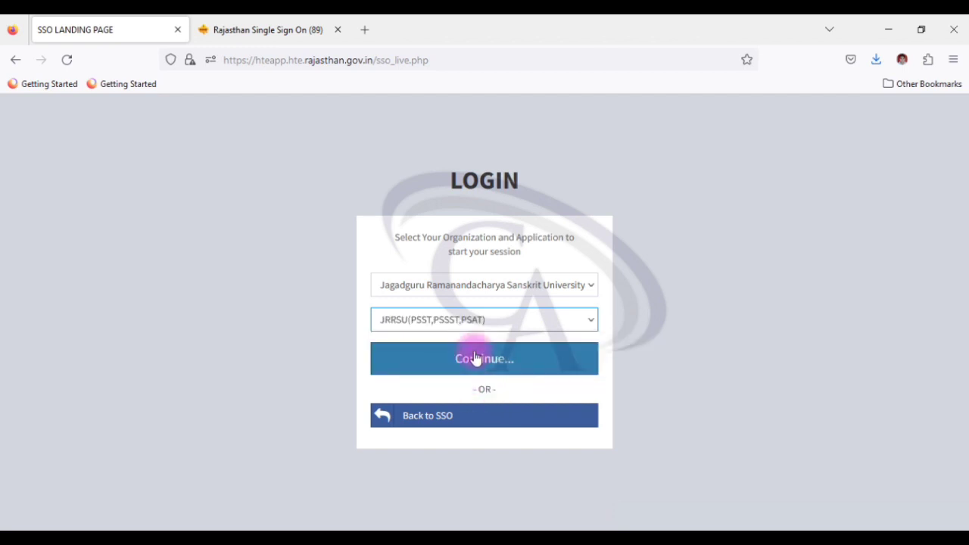
click(476, 359)
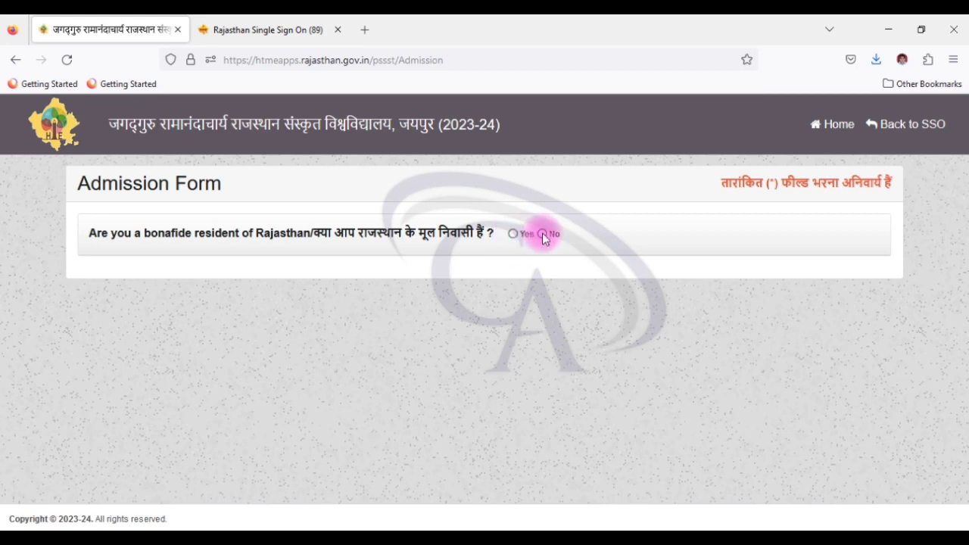
Step: Answer Yes to Rajasthan residency and fetch family details for the pasted Jan Aadhaar number
click(513, 234)
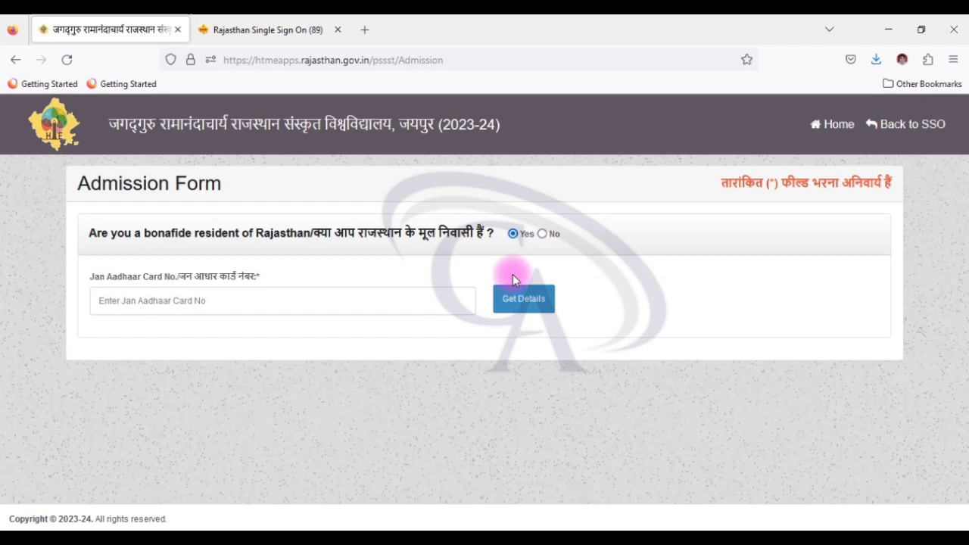
click(292, 301)
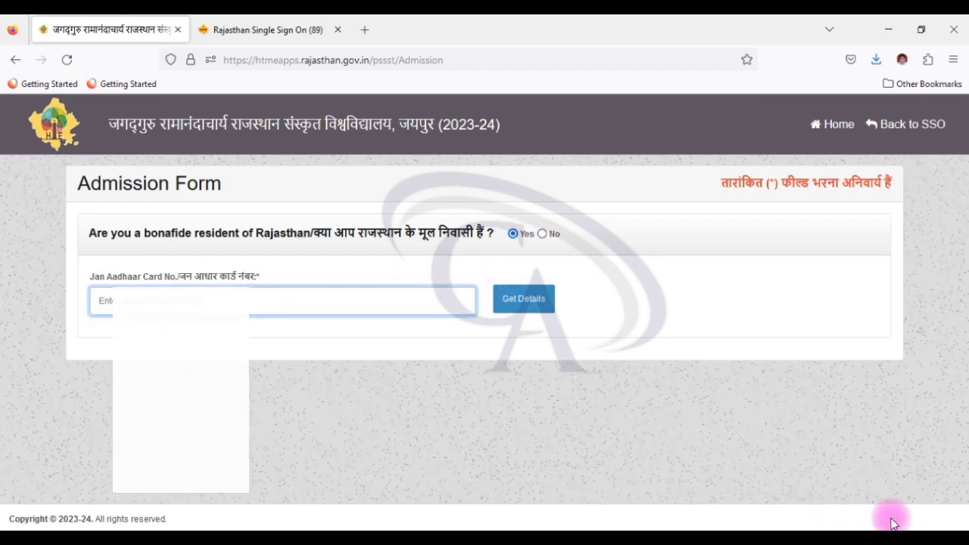
key(ctrl+v)
click(517, 303)
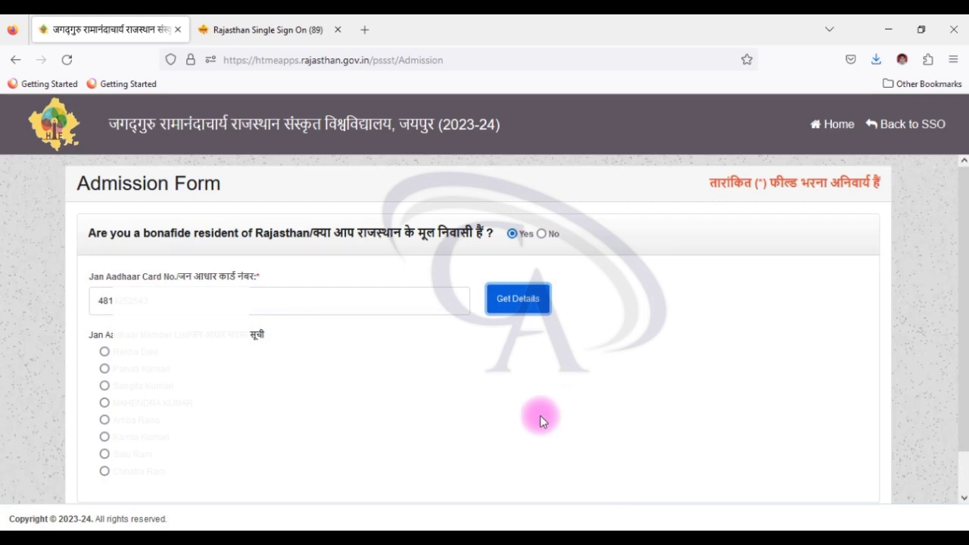
Step: Select the applicant from the family members and verify the OTP sent to them
click(104, 471)
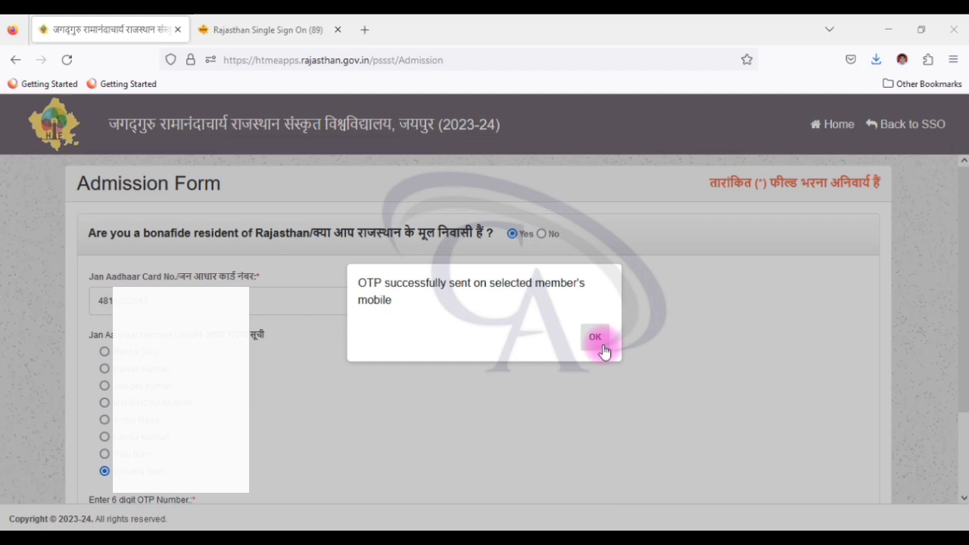
click(598, 339)
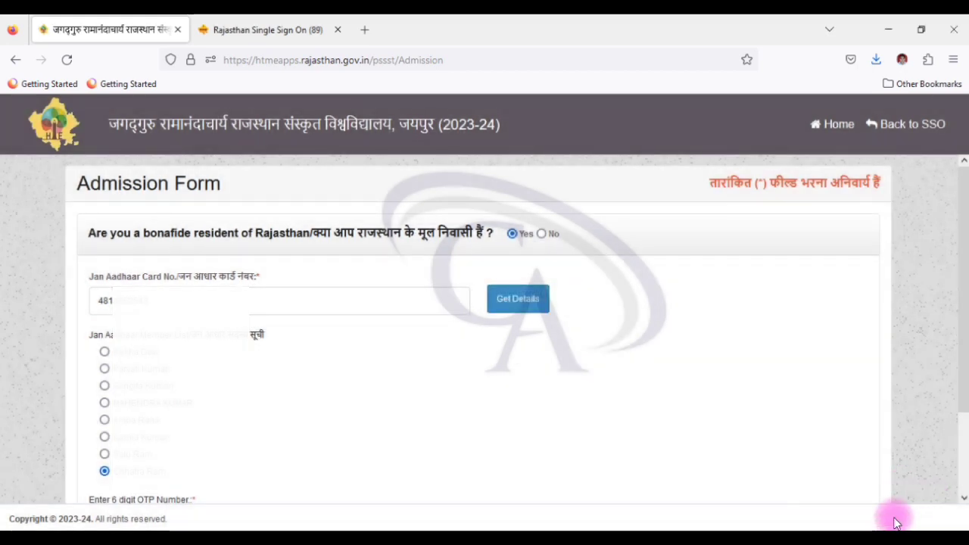
click(503, 492)
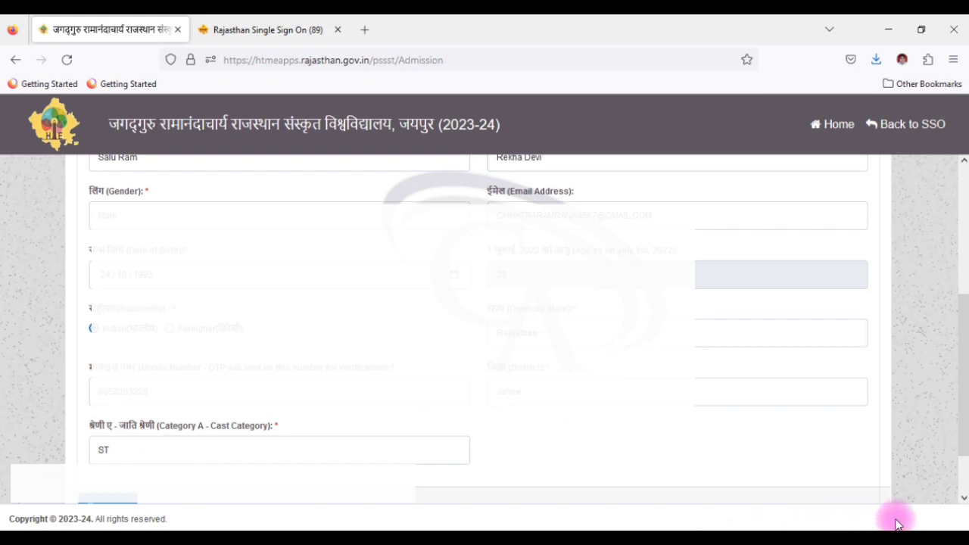
Step: Submit and confirm the basic applicant details, then begin entering the one-time password
scroll(727, 468, down, 2)
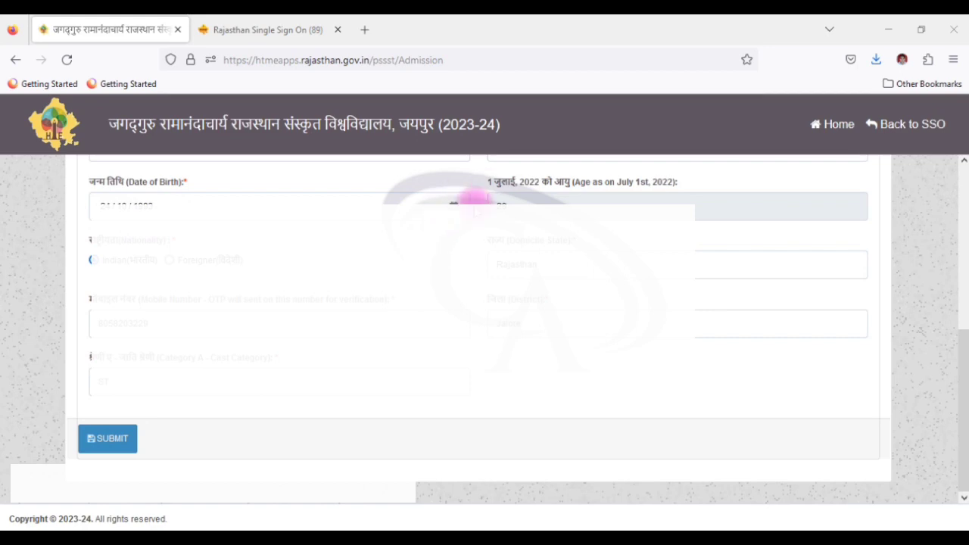
click(112, 439)
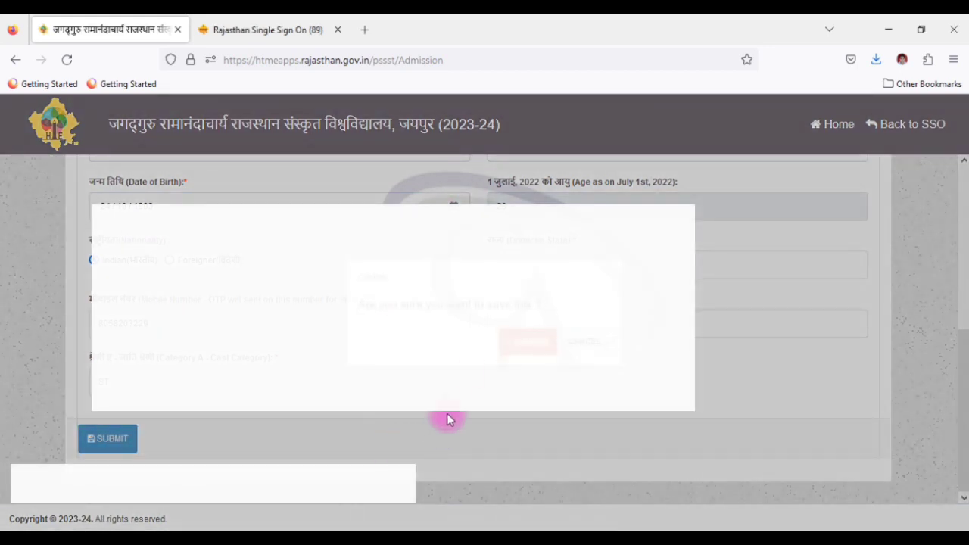
click(513, 346)
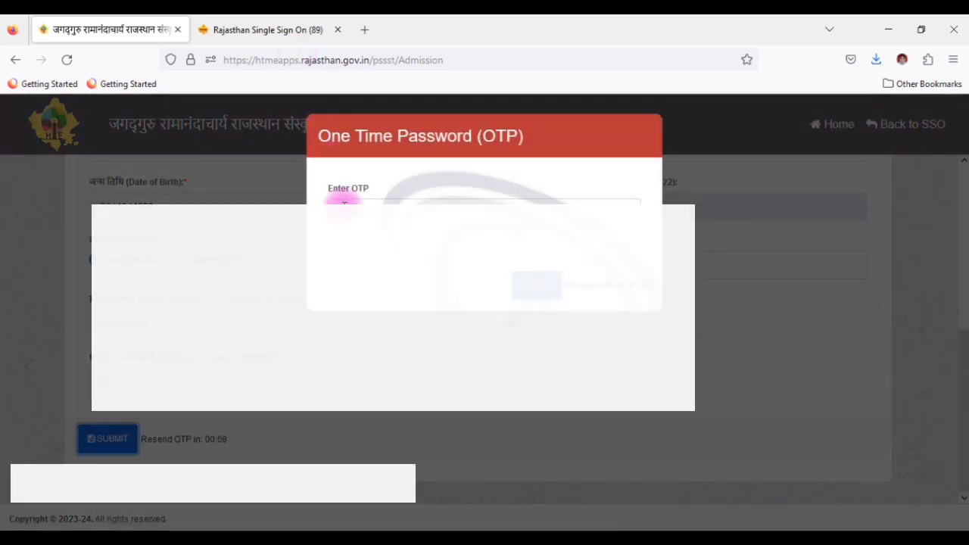
click(344, 204)
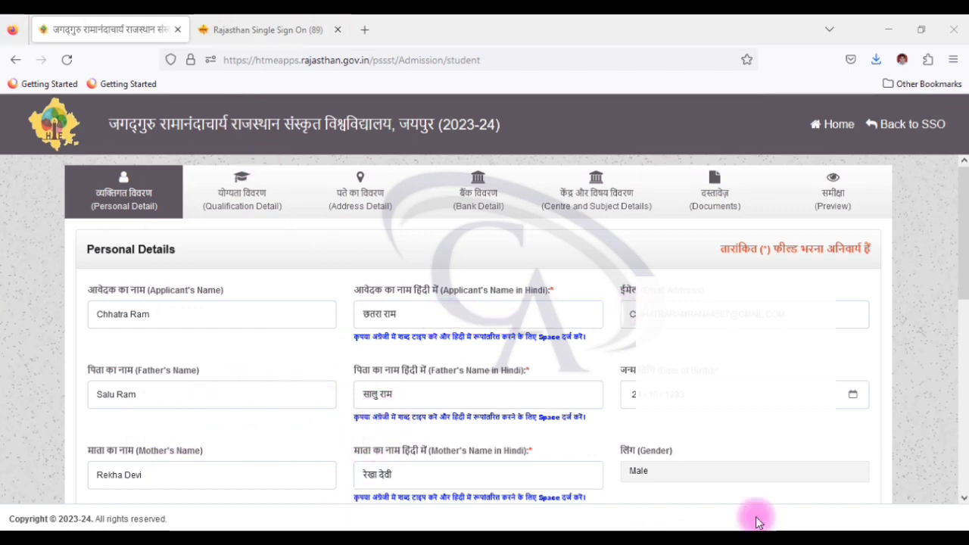
Step: Set identity proof to Aadhar Card, nominee relation to Spouse, and 40% disability to No
scroll(889, 519, down, 5)
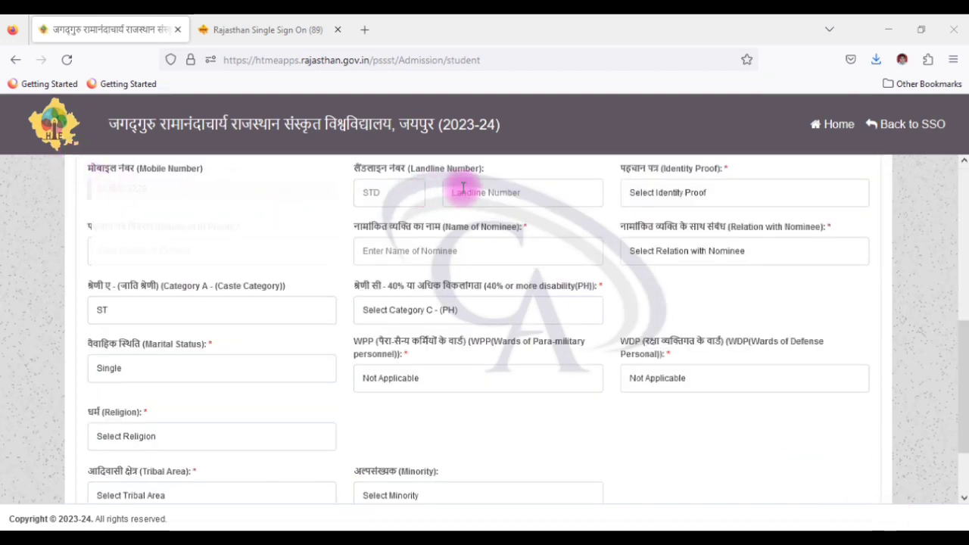
click(723, 192)
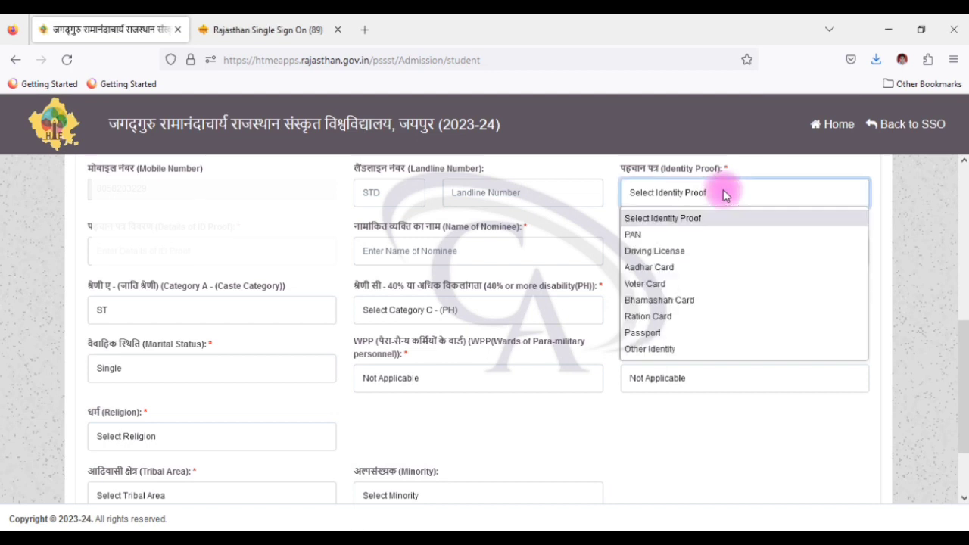
click(669, 268)
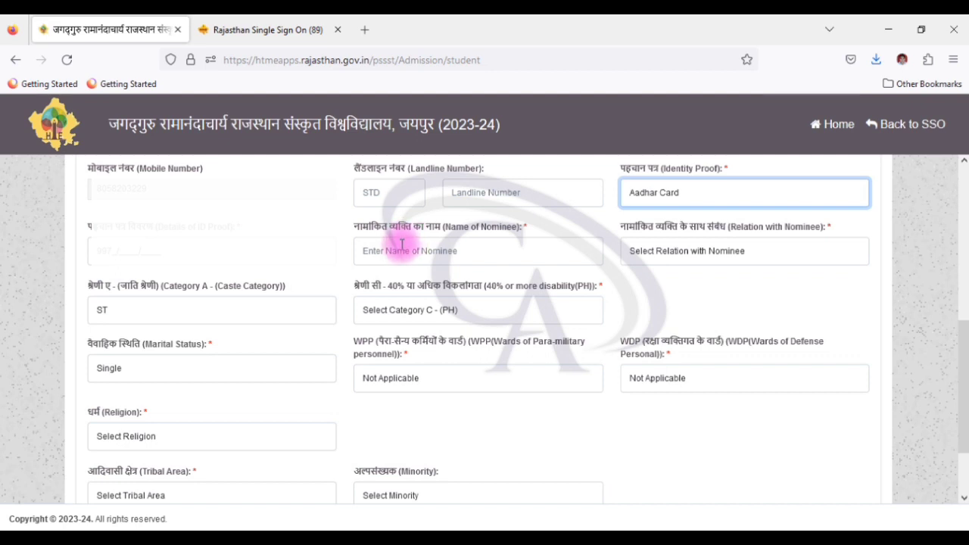
click(688, 251)
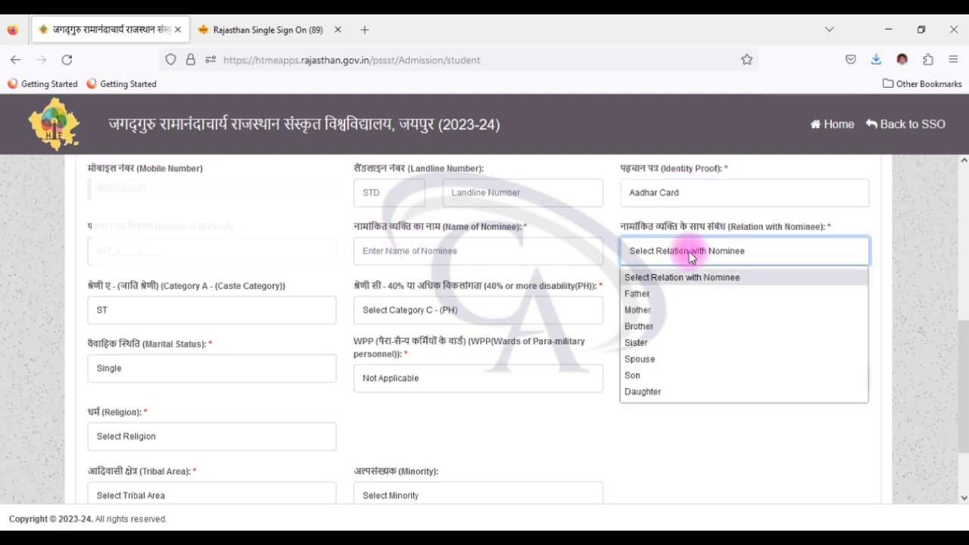
click(639, 359)
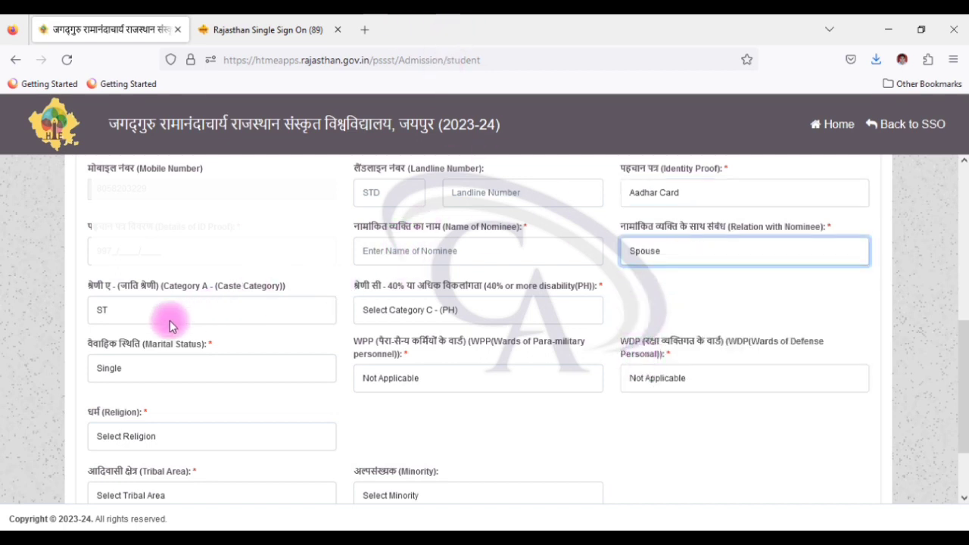
click(485, 317)
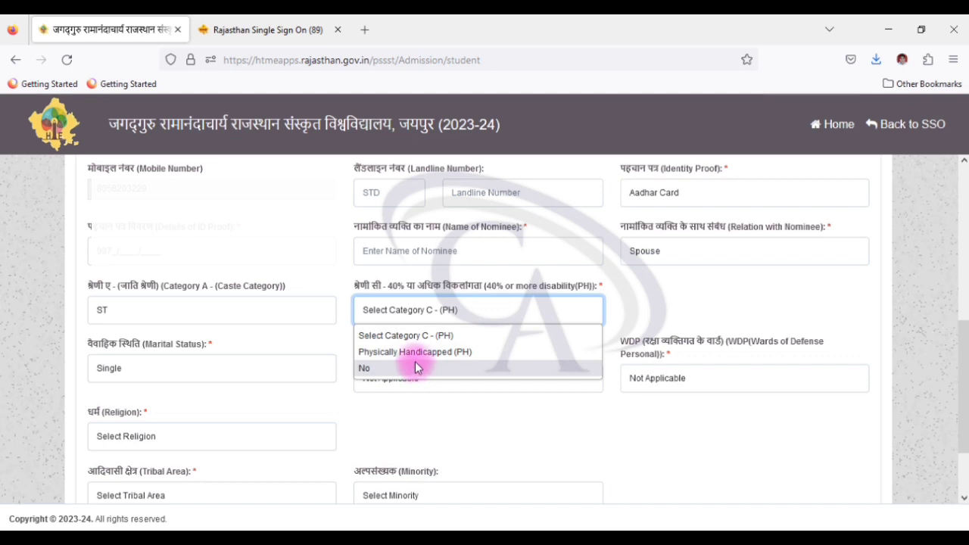
click(671, 287)
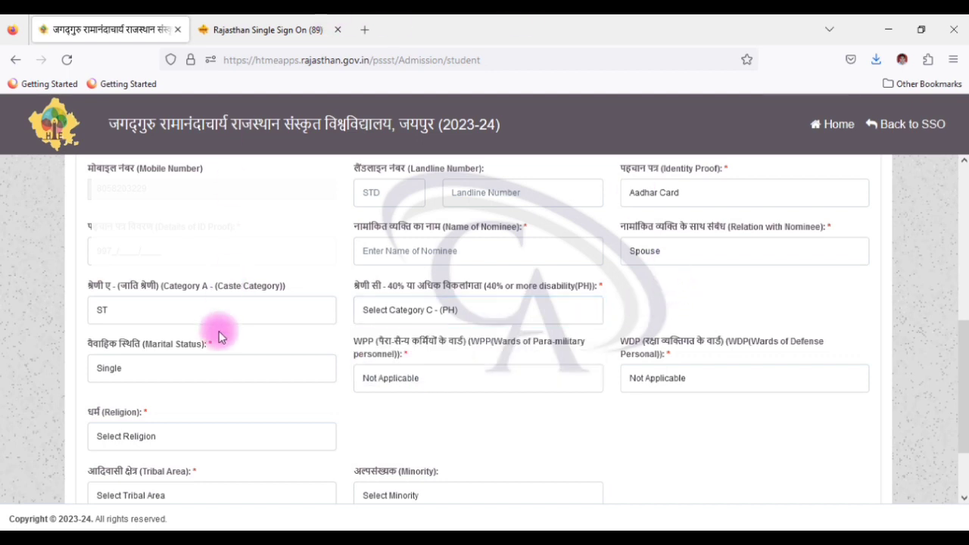
click(363, 311)
click(396, 369)
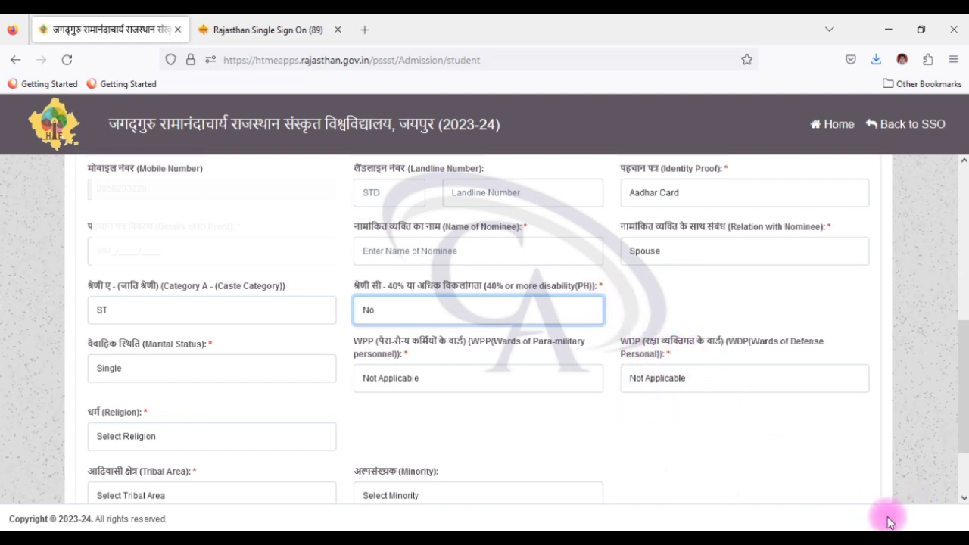
Step: Keep marital status Single and para-military and defence wards as Not Applicable
scroll(840, 507, down, 2)
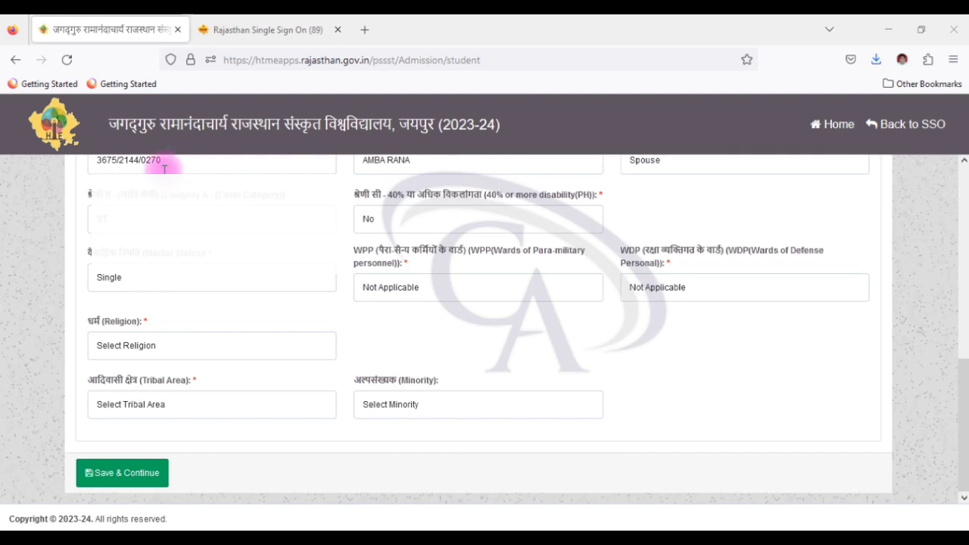
click(187, 281)
click(151, 335)
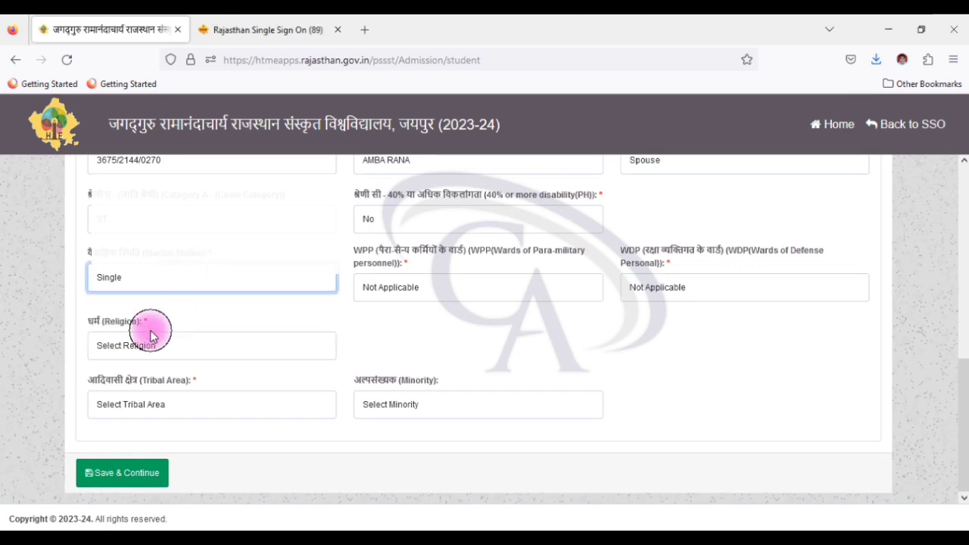
click(438, 289)
click(305, 387)
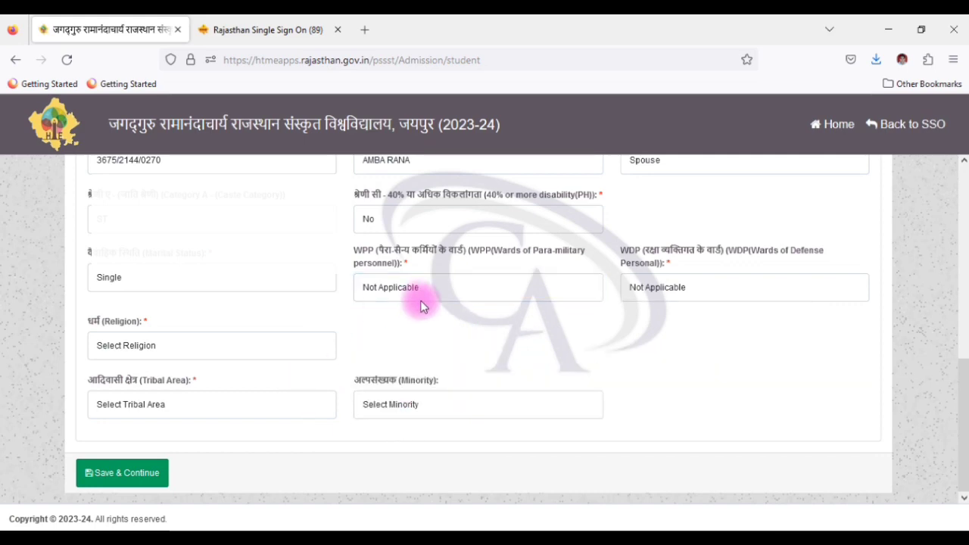
click(659, 288)
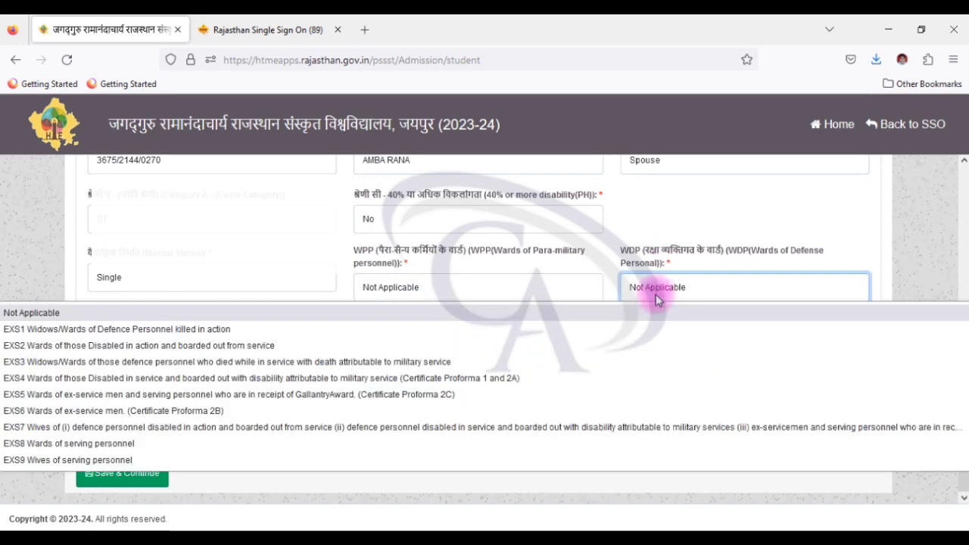
click(619, 289)
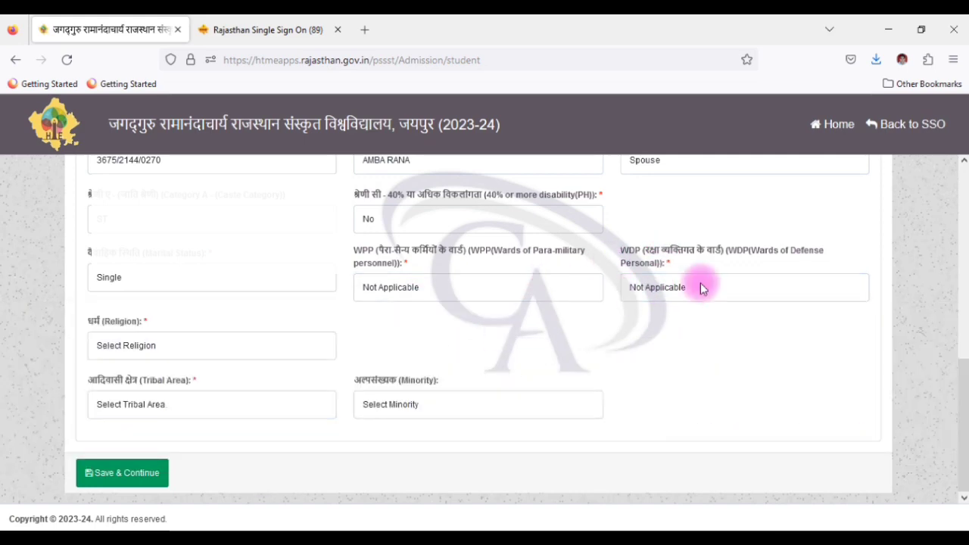
Step: Set religion to Hindu, tribal area and minority to No, then save and confirm
click(180, 349)
click(151, 392)
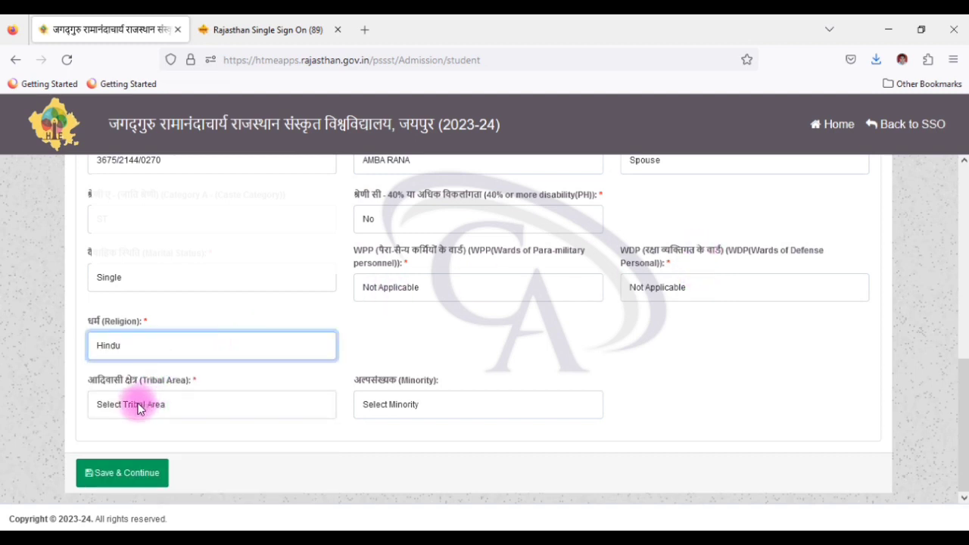
click(138, 408)
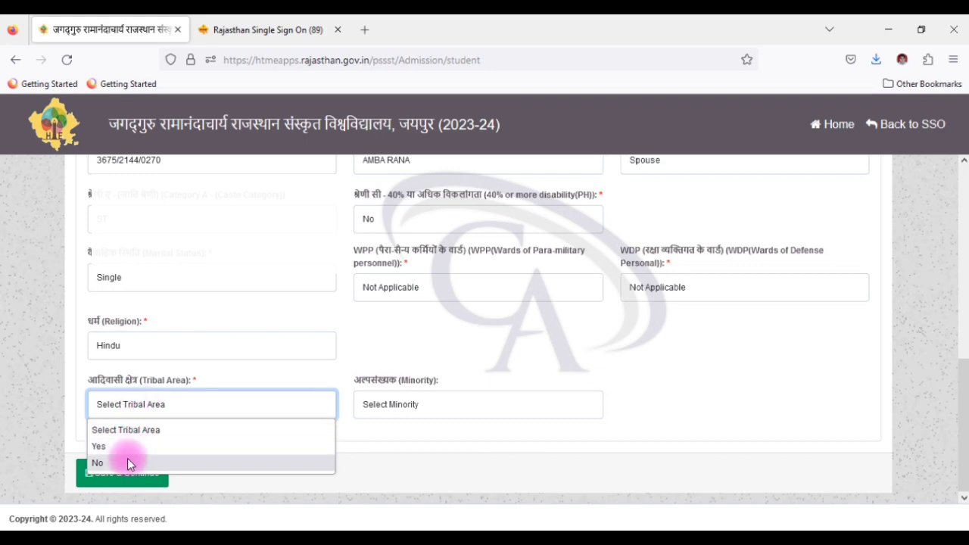
click(126, 463)
click(396, 401)
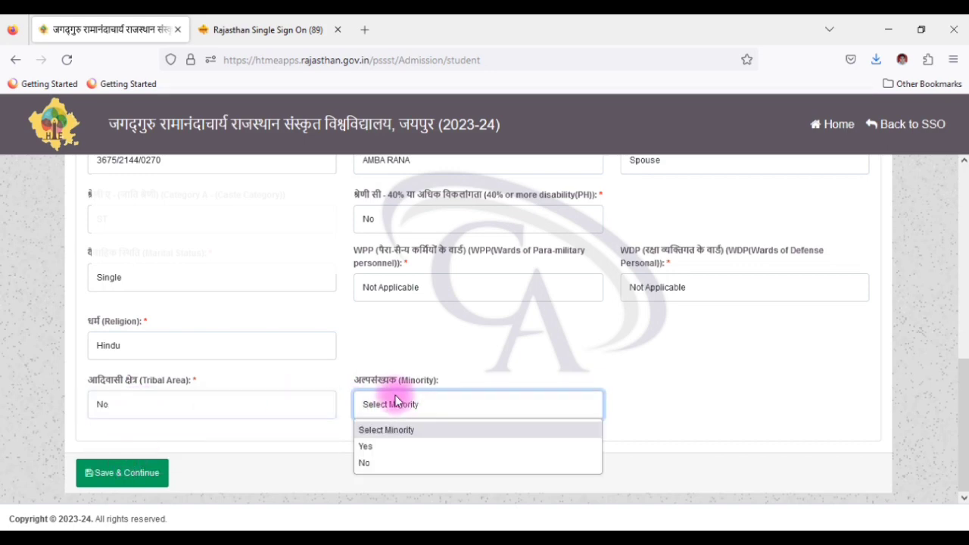
click(378, 463)
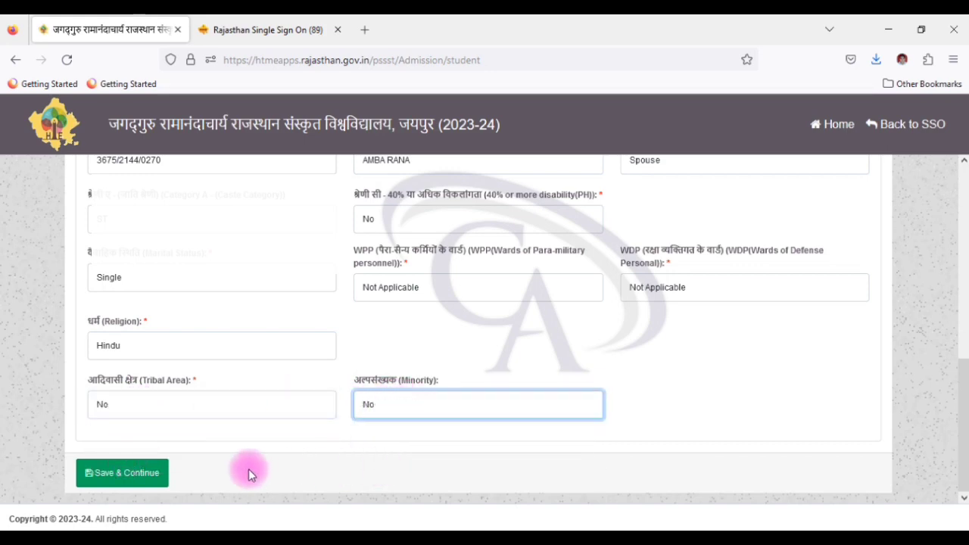
click(156, 475)
click(519, 347)
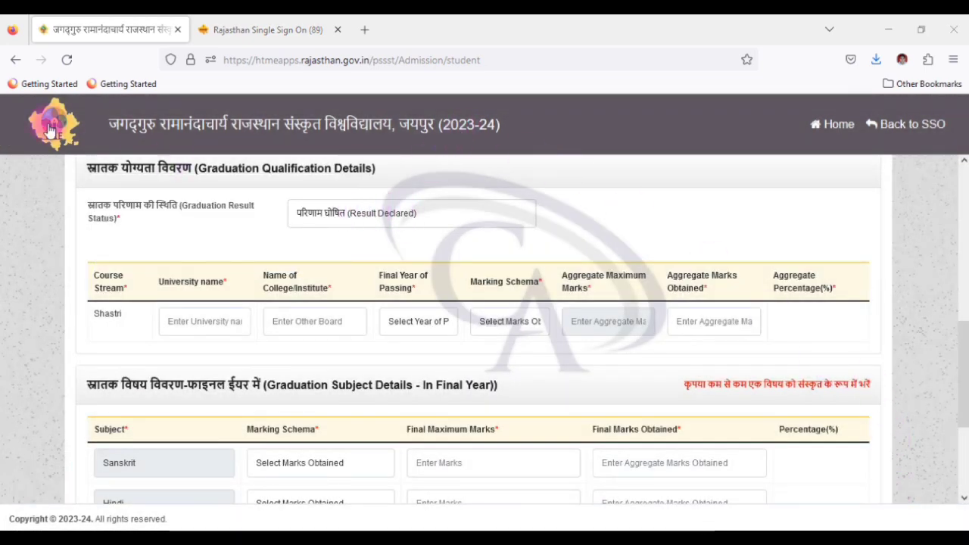
Step: Scroll the Qualification Details page from the 10th section down to the graduation subject table
scroll(123, 190, up, 1)
scroll(129, 217, up, 5)
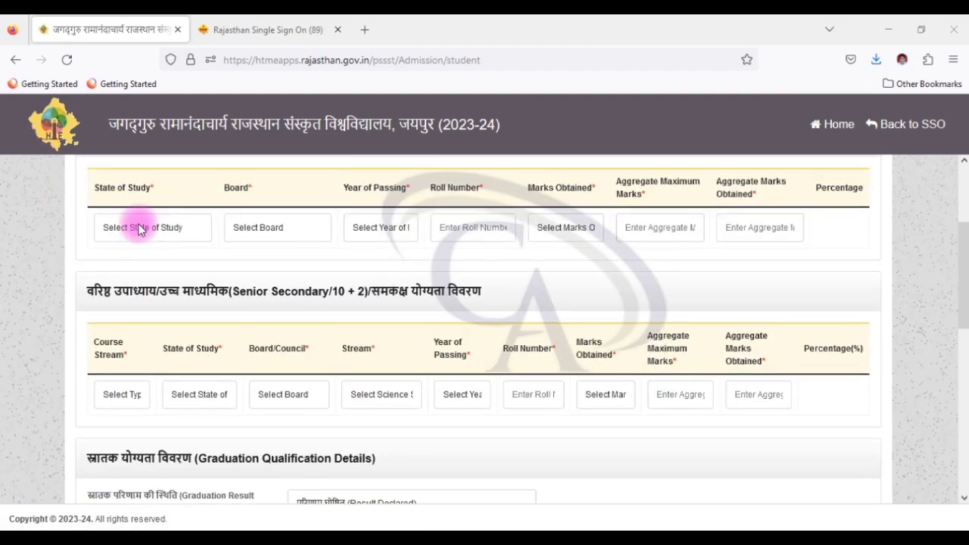
scroll(144, 243, down, 1)
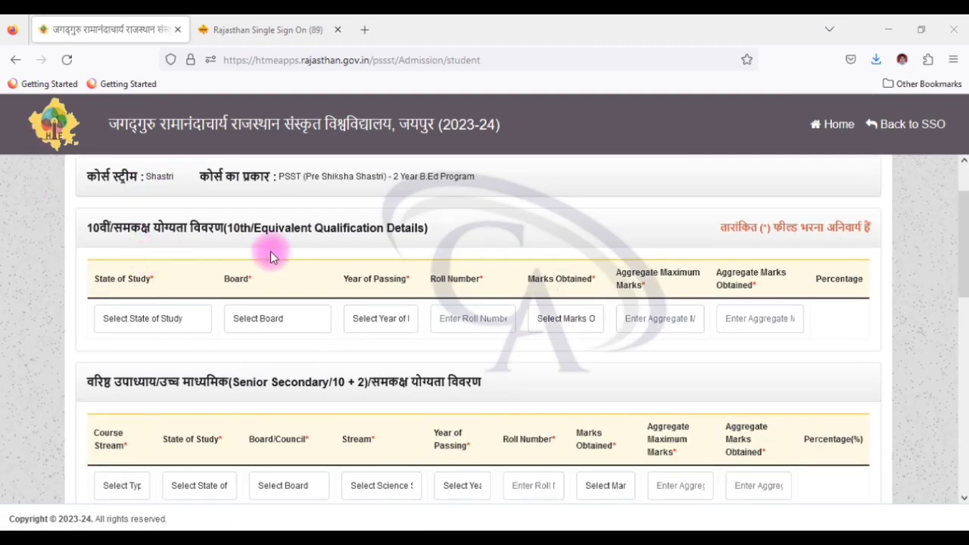
scroll(234, 359, down, 2)
scroll(332, 320, up, 2)
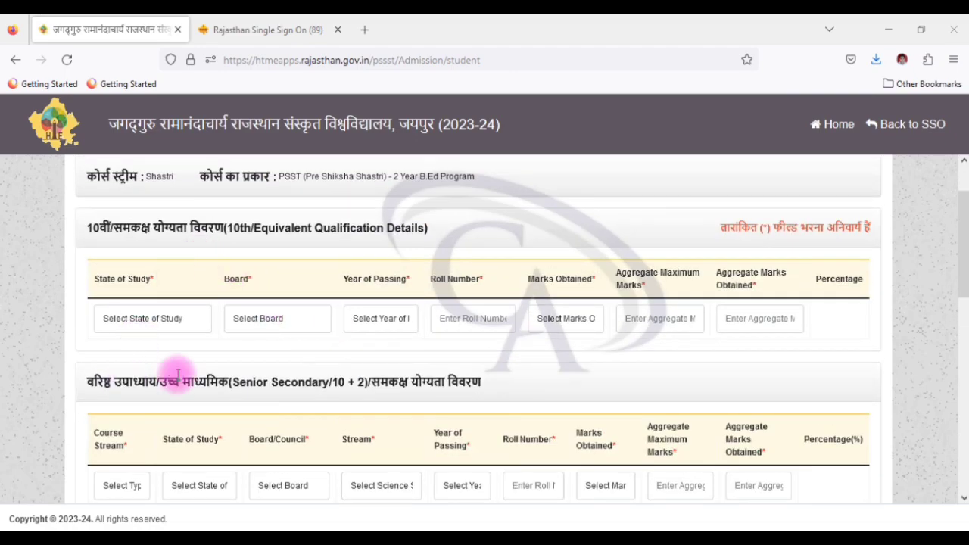
scroll(177, 374, down, 4)
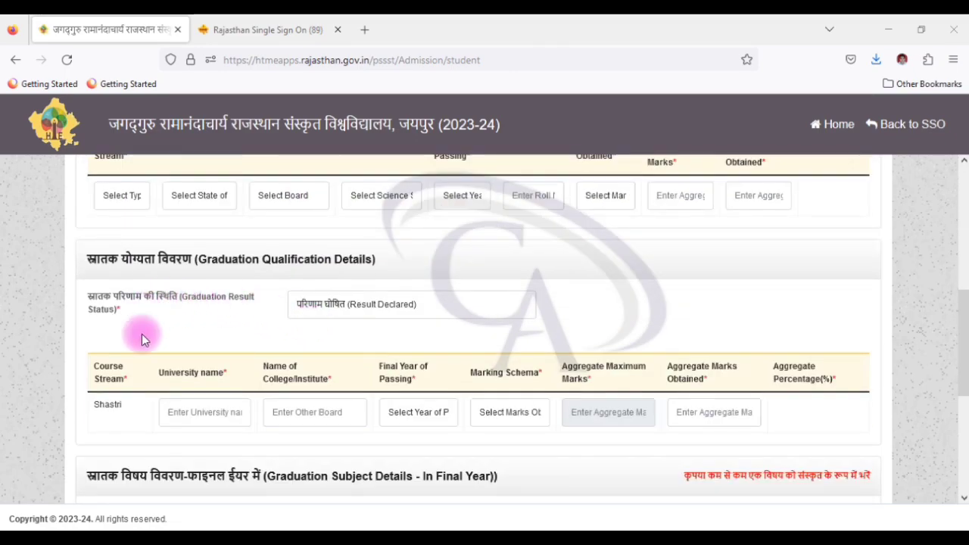
scroll(270, 352, down, 3)
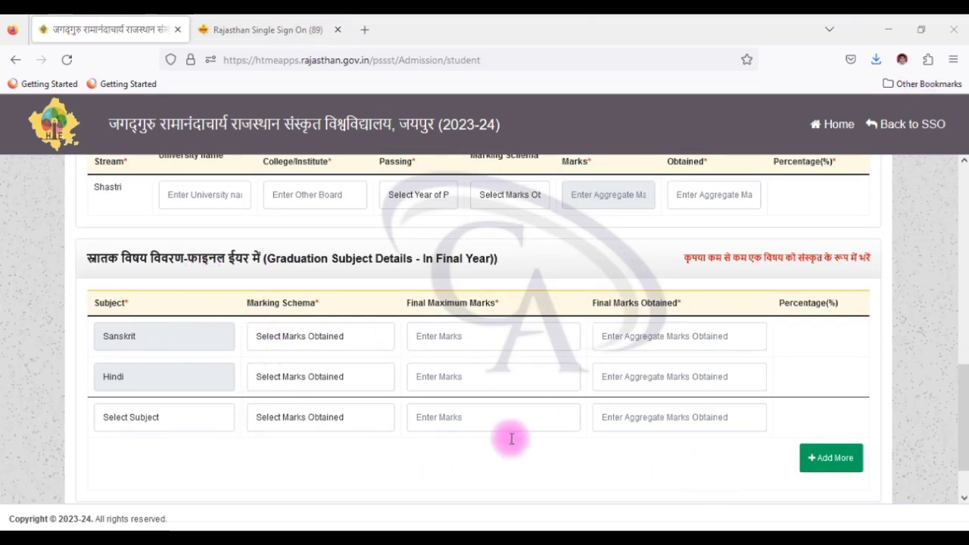
Step: Set the 10th row to state Rajasthan, board RBSE and passing year 2010
click(836, 458)
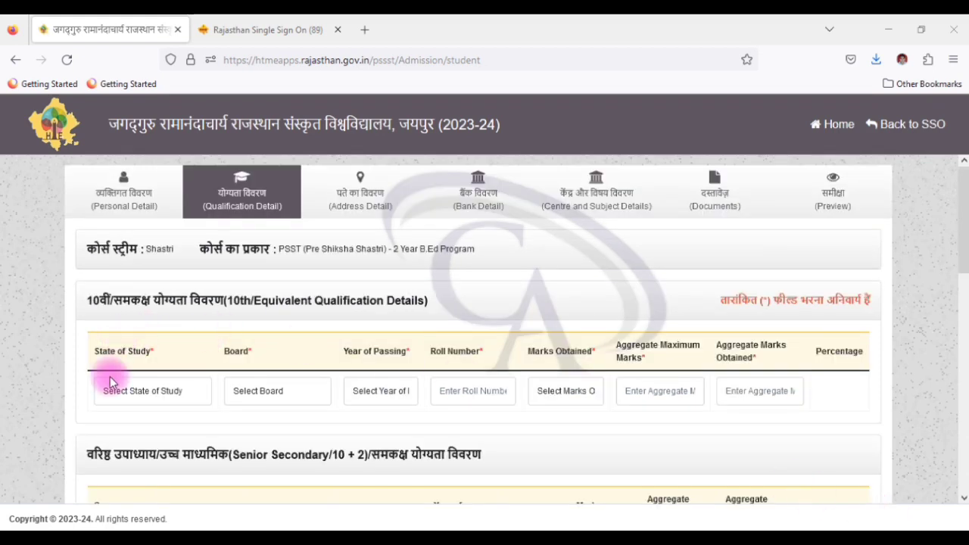
click(138, 394)
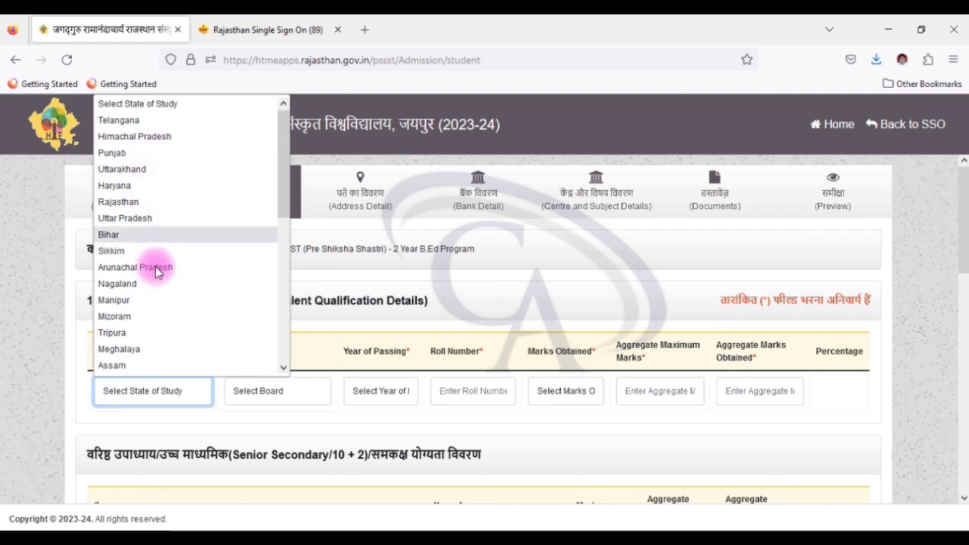
scroll(156, 227, down, 5)
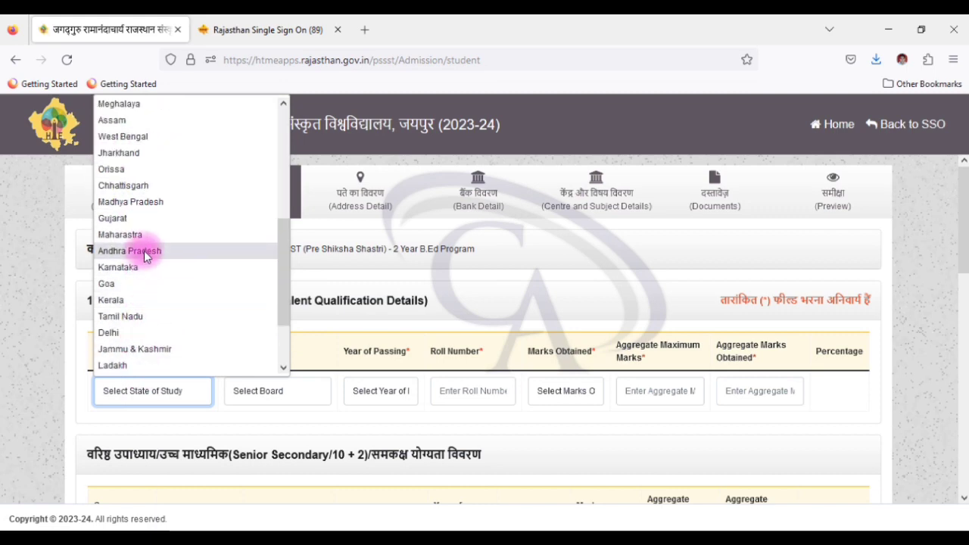
scroll(151, 227, down, 2)
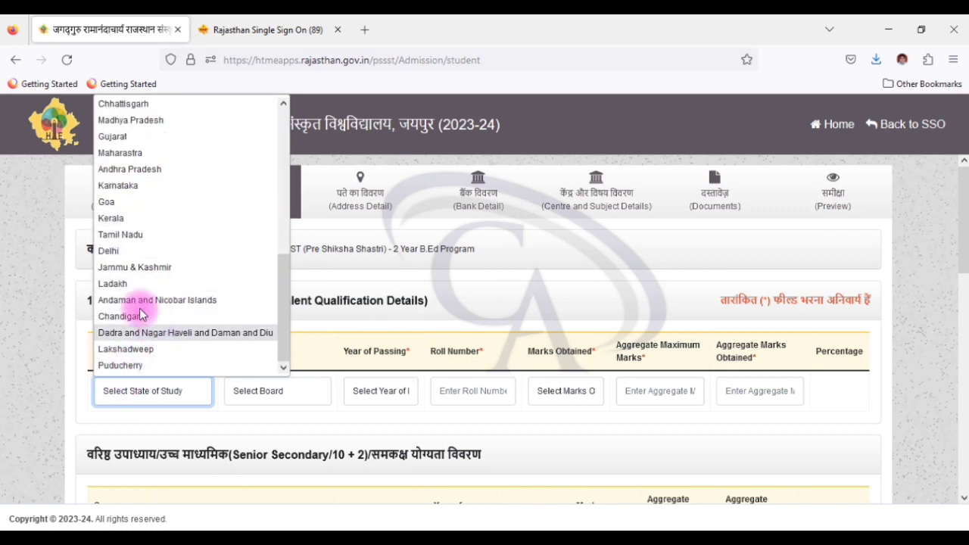
scroll(135, 193, up, 7)
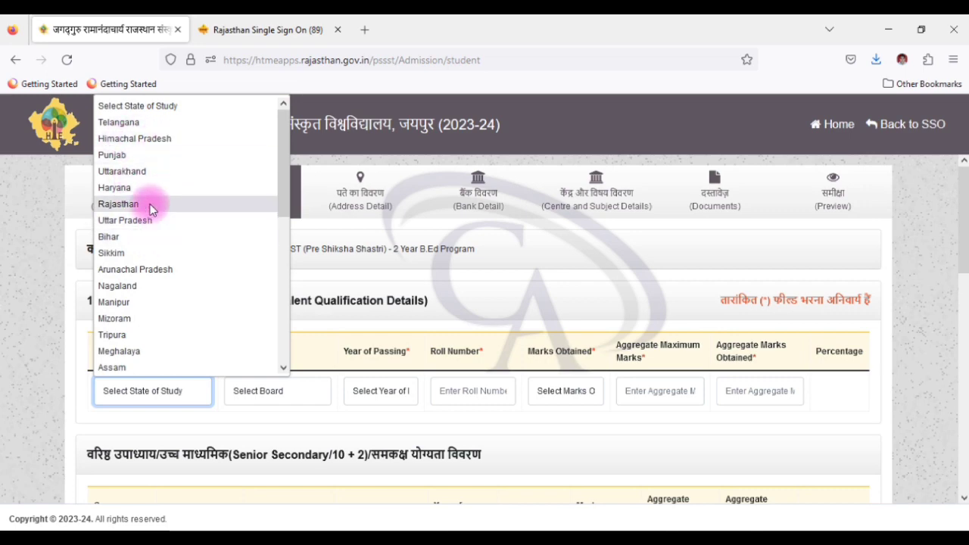
click(152, 201)
click(261, 389)
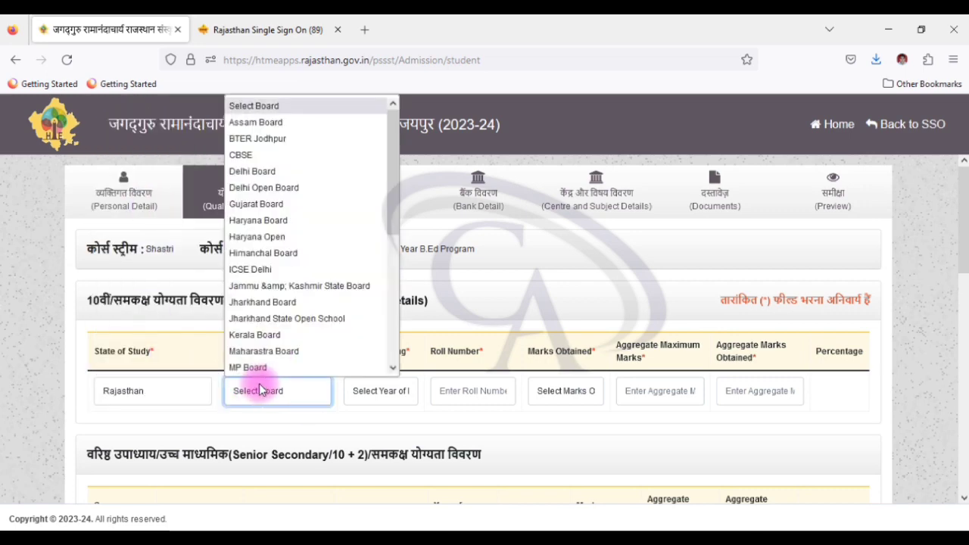
scroll(281, 282, down, 5)
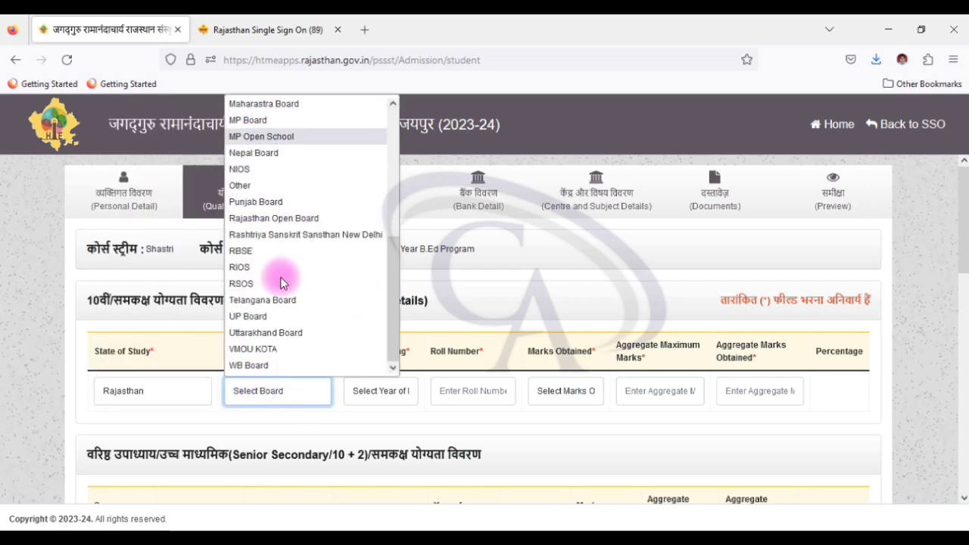
click(244, 251)
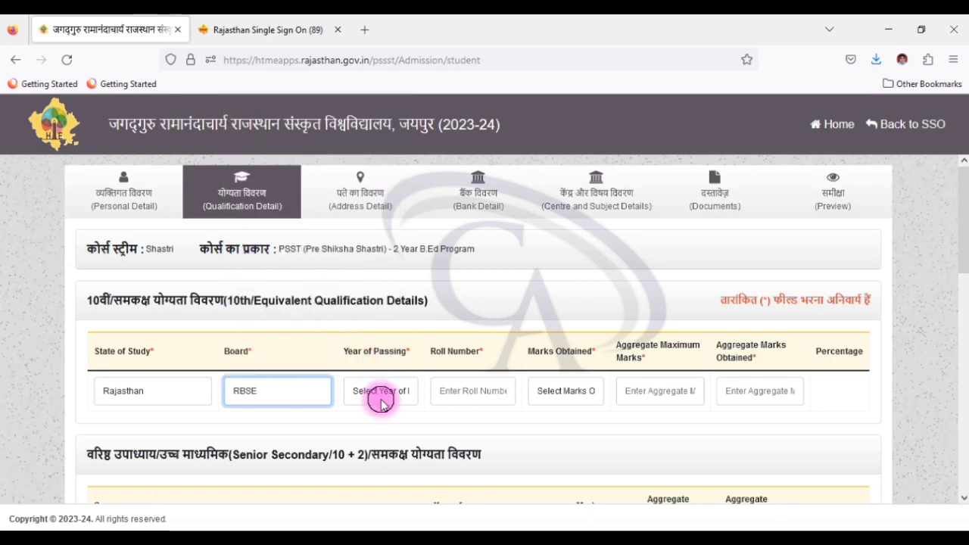
click(382, 401)
click(371, 328)
Step: Enter the 10th roll number and marks: 450 obtained of 600, giving 75%
click(465, 391)
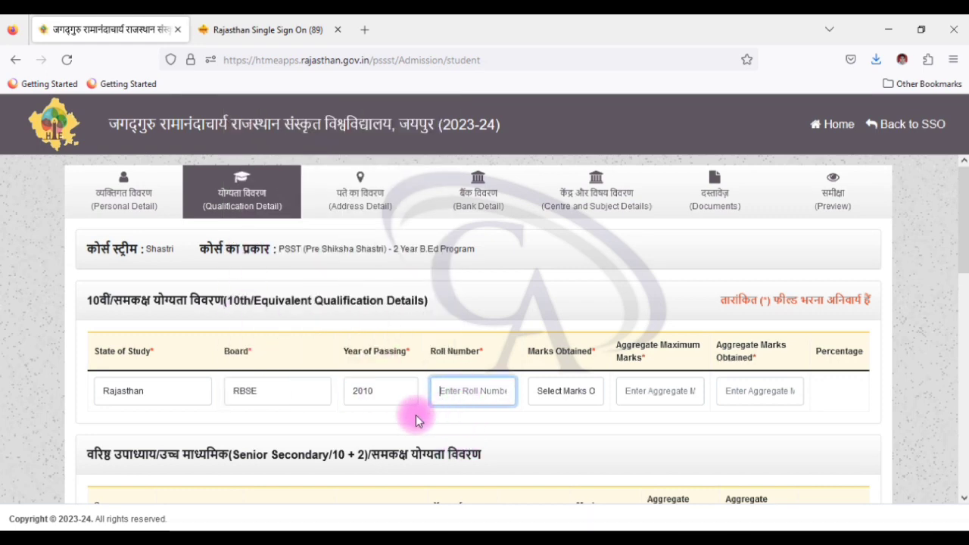
text(1234562)
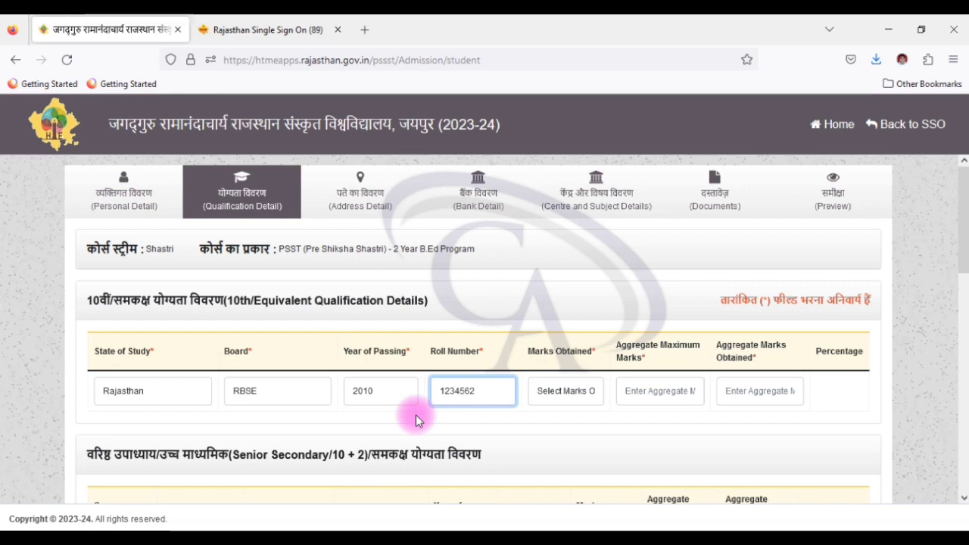
click(560, 392)
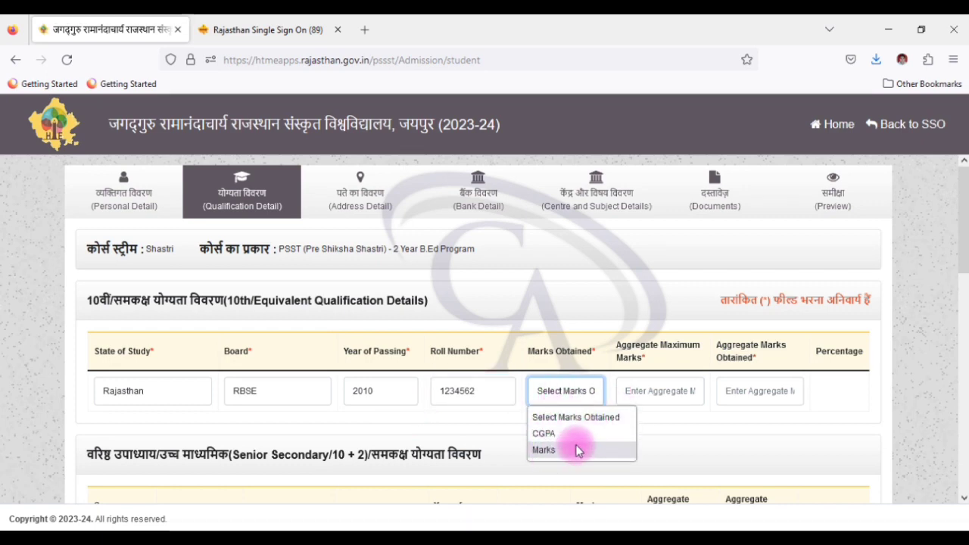
click(558, 449)
click(647, 397)
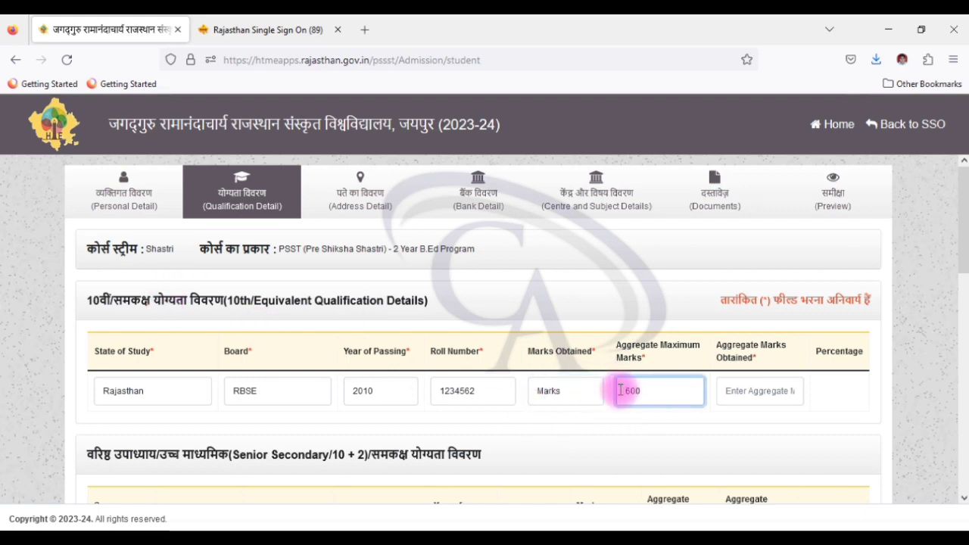
click(764, 404)
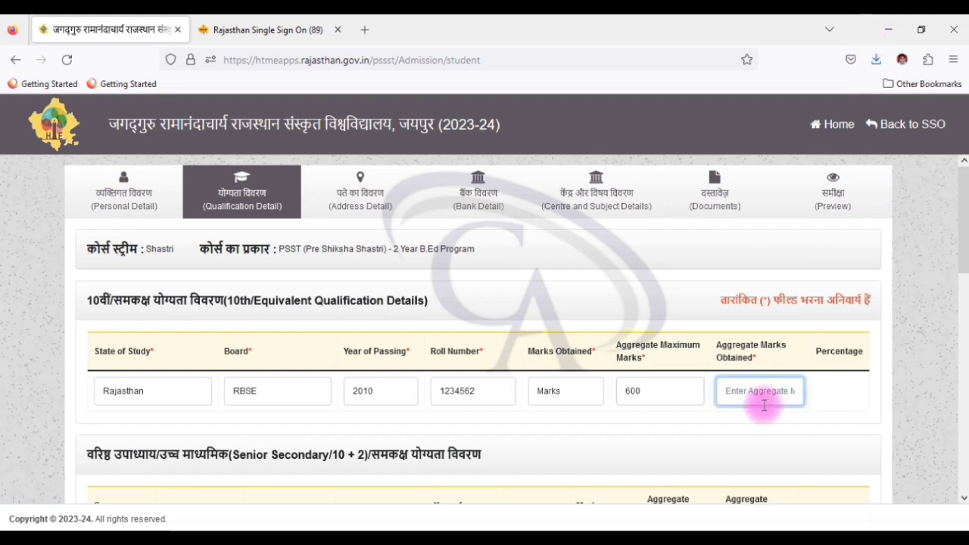
text(450)
click(578, 417)
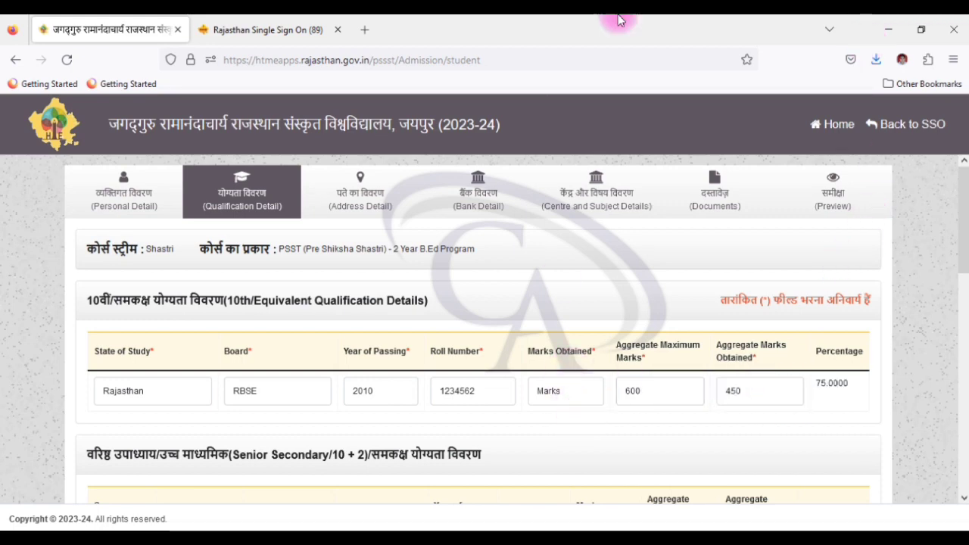
scroll(327, 361, down, 3)
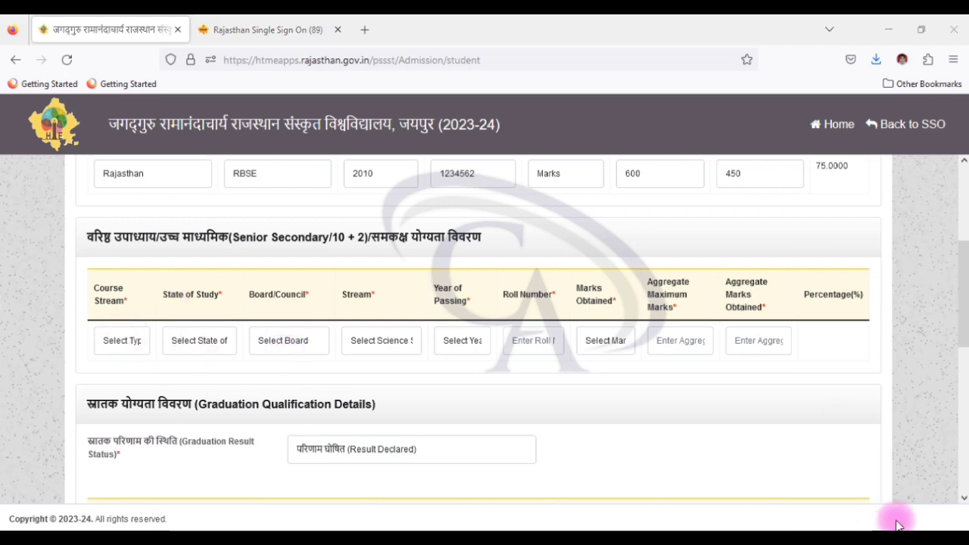
Step: Set the Senior Secondary row to 10+2, Rajasthan, RBSE, ARTS stream, passed 2012
click(120, 341)
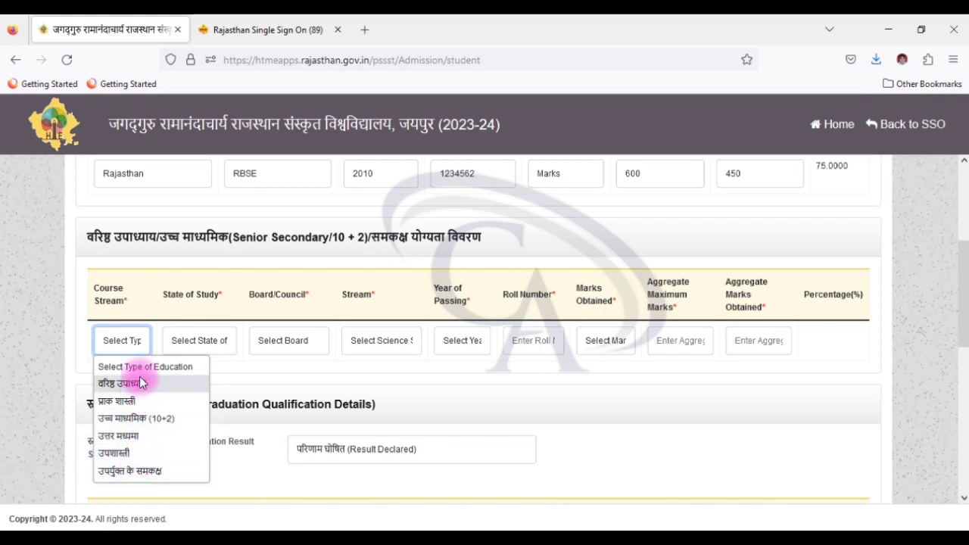
click(174, 418)
click(184, 340)
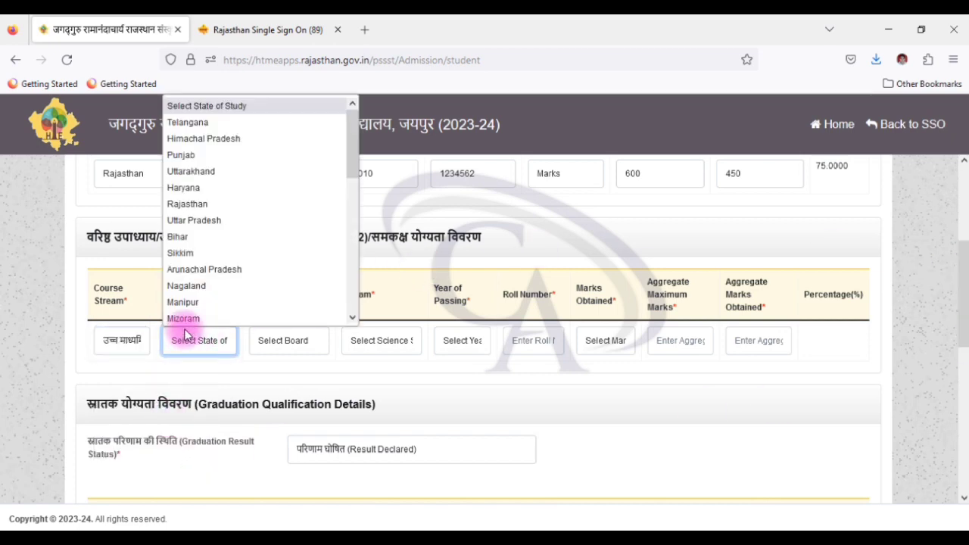
scroll(227, 219, down, 5)
scroll(220, 227, up, 5)
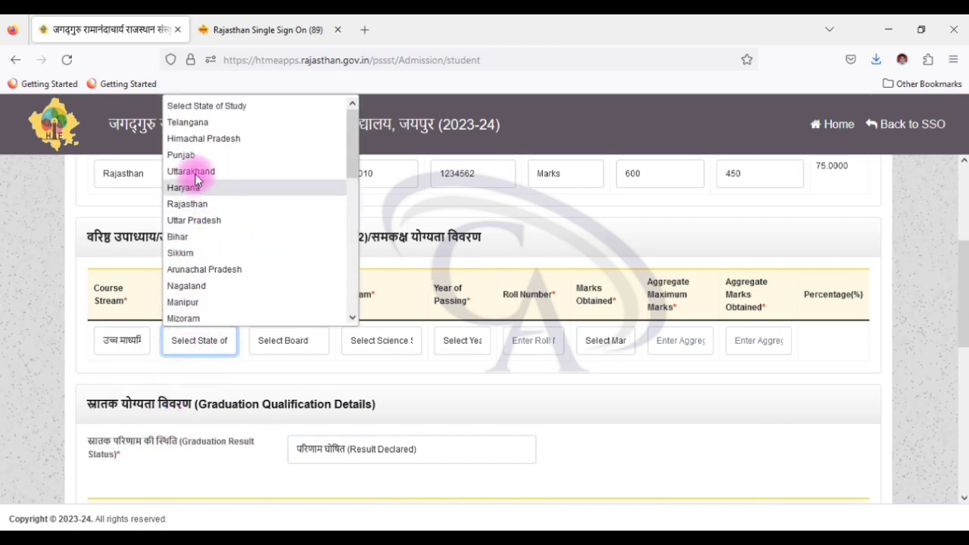
click(187, 203)
click(288, 333)
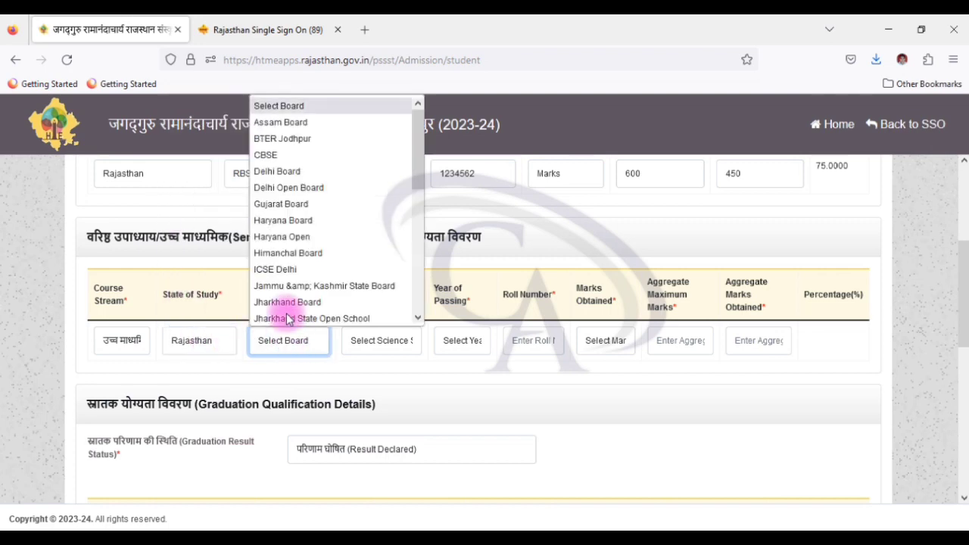
scroll(288, 303, down, 5)
click(282, 198)
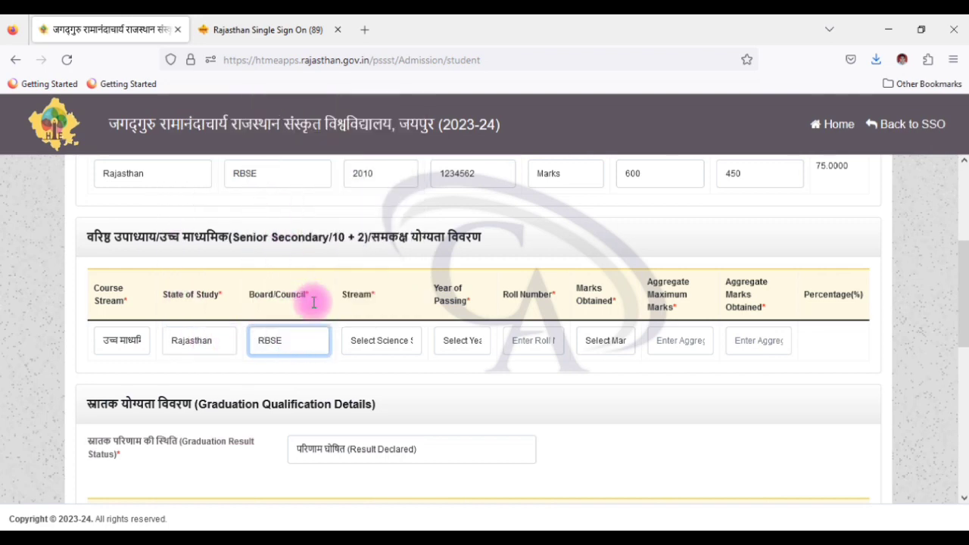
click(365, 340)
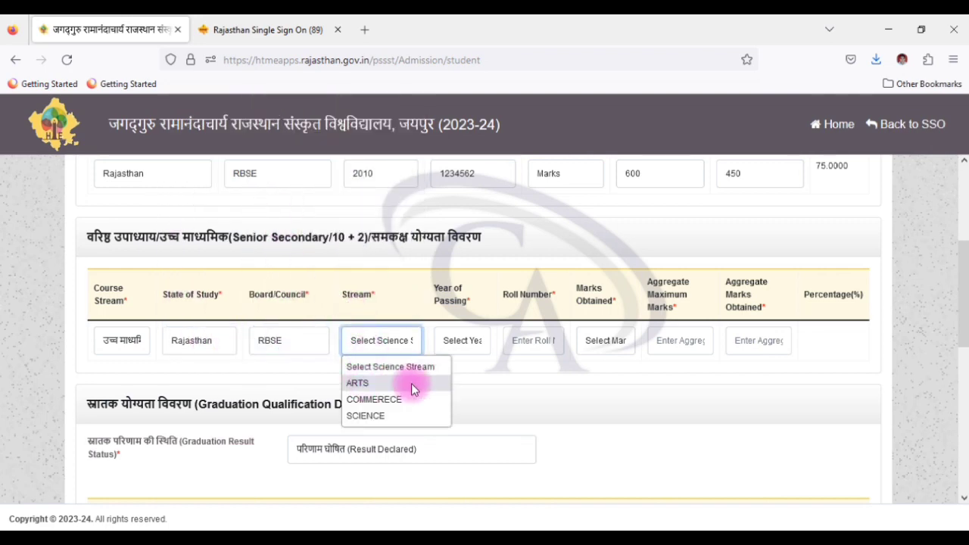
click(358, 382)
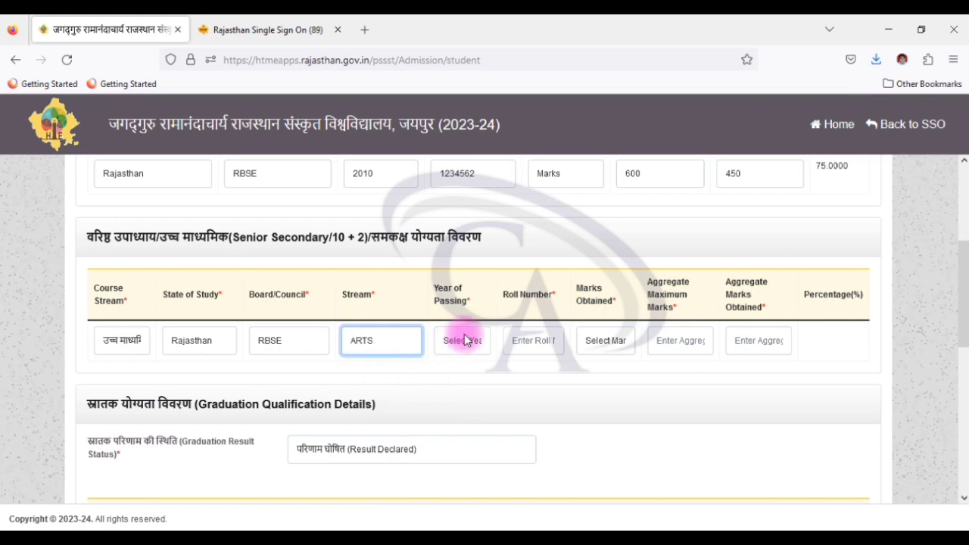
click(464, 339)
click(464, 293)
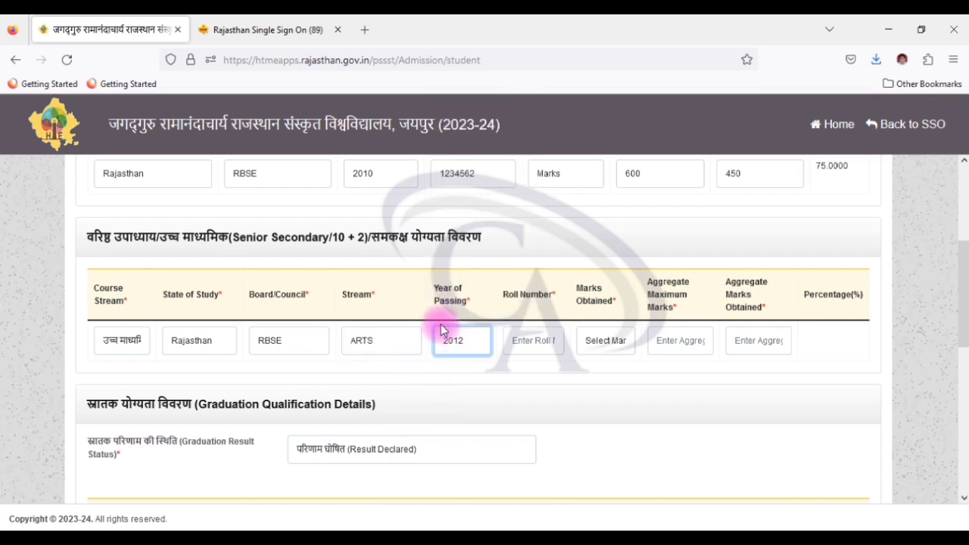
Step: Enter the Senior Secondary roll number and marks: 250 obtained of 500 (50%)
click(531, 345)
text(12)
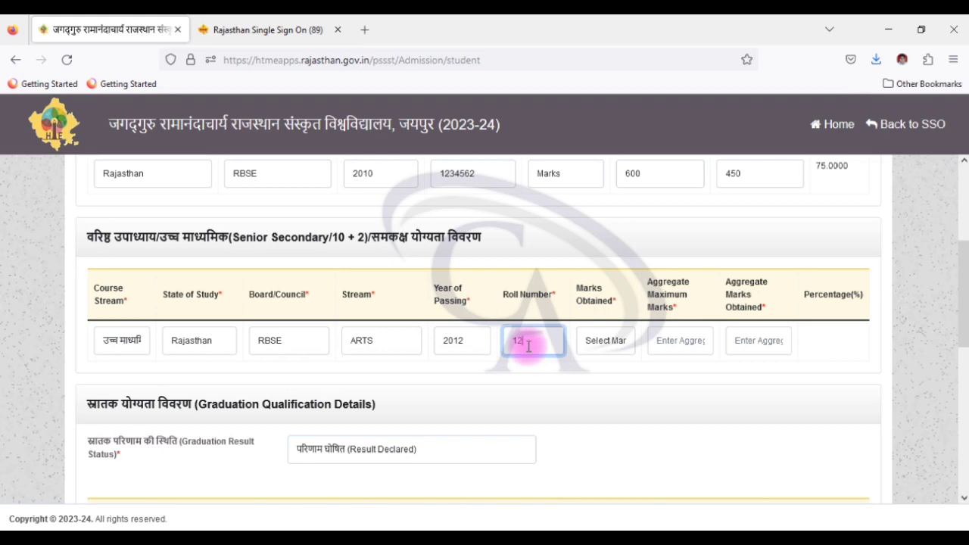
text(345623)
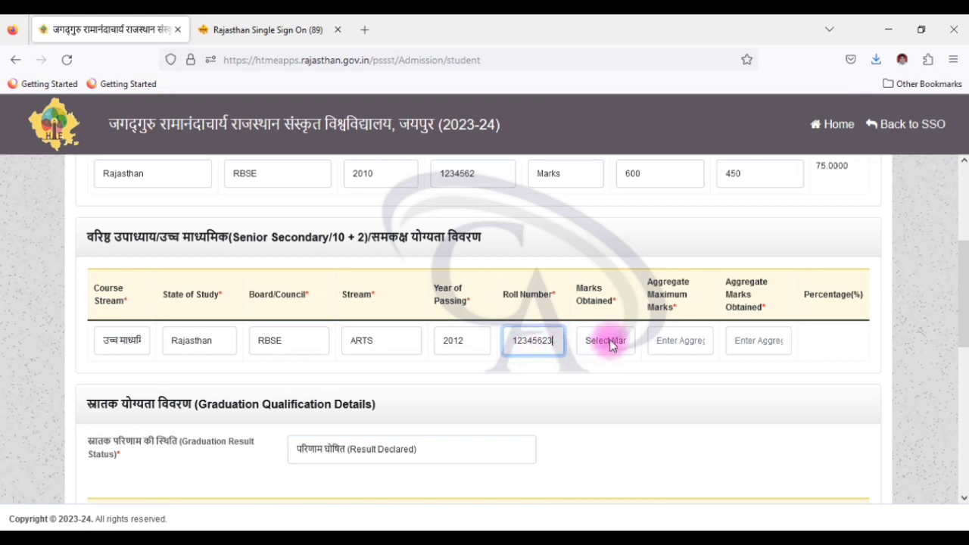
click(609, 341)
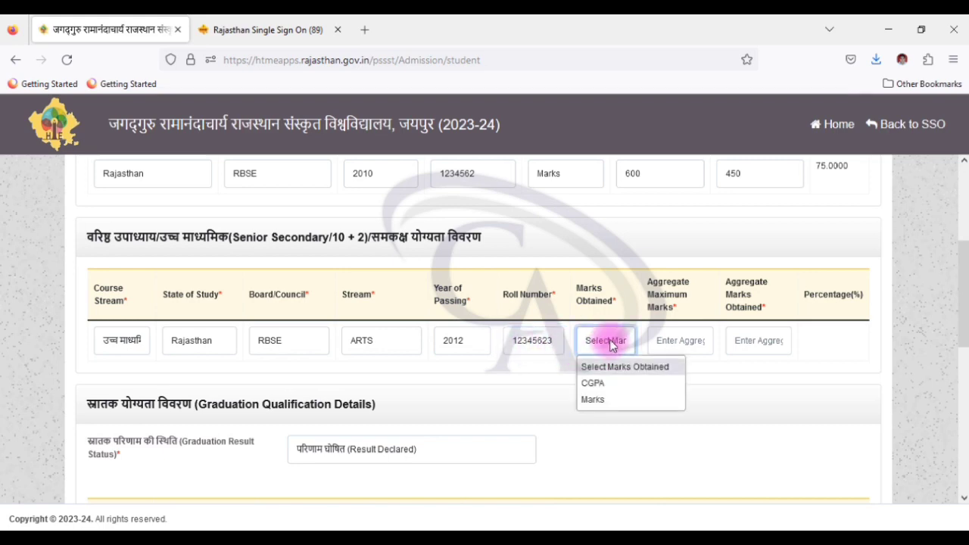
click(594, 399)
click(674, 348)
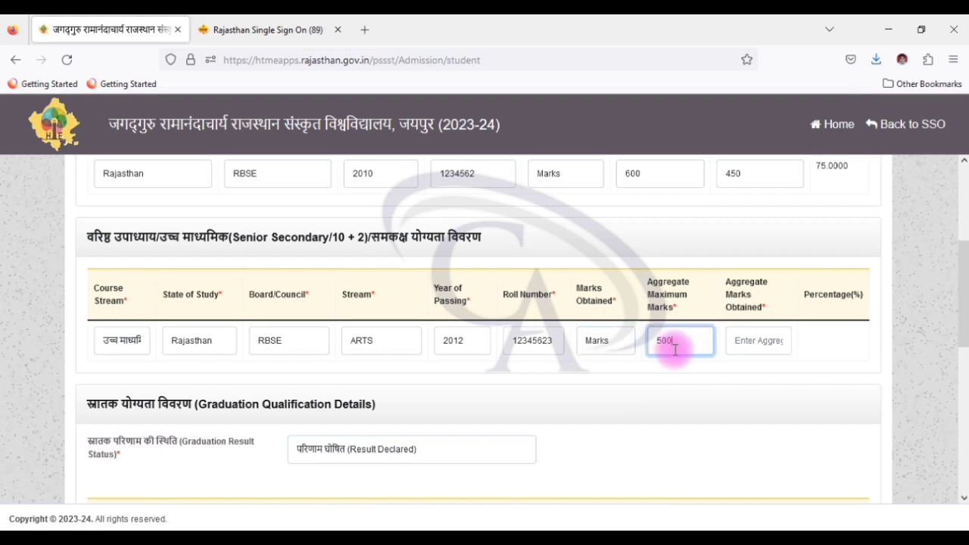
click(759, 350)
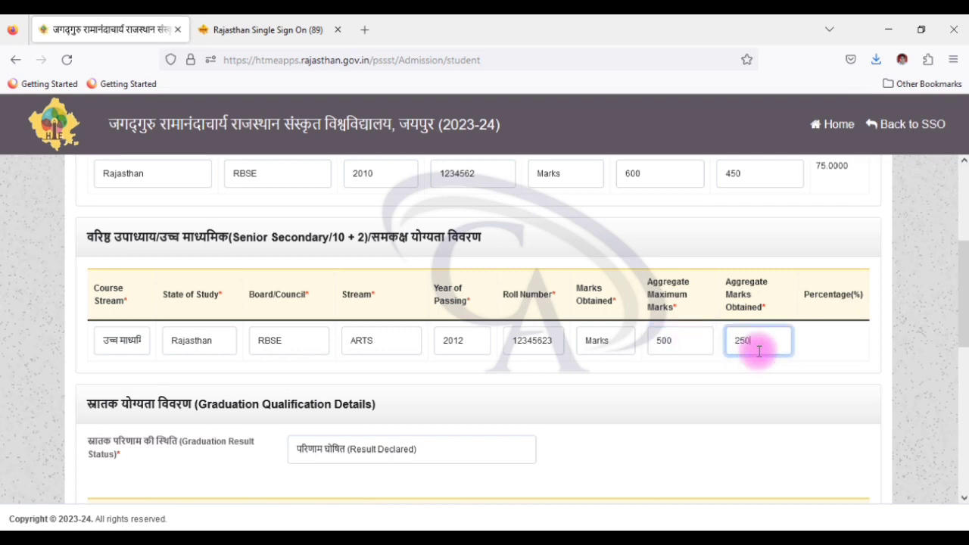
text(250)
click(685, 375)
scroll(887, 514, down, 3)
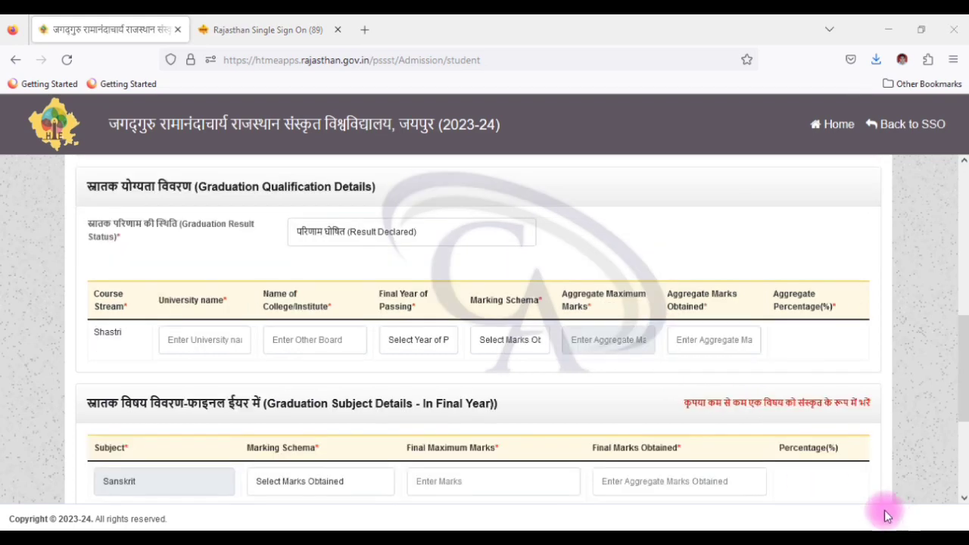
Step: Change the graduation result status to Result Awaited
click(326, 233)
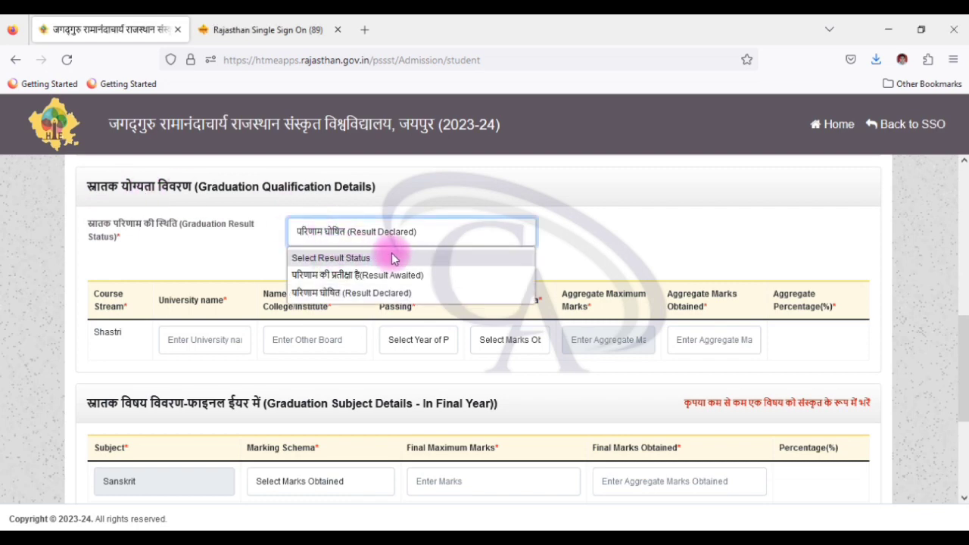
click(177, 295)
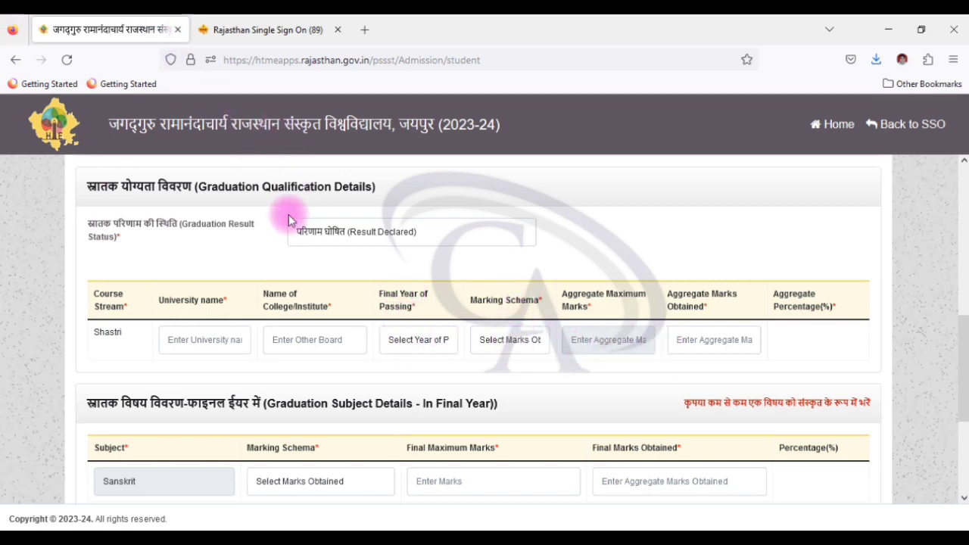
click(372, 241)
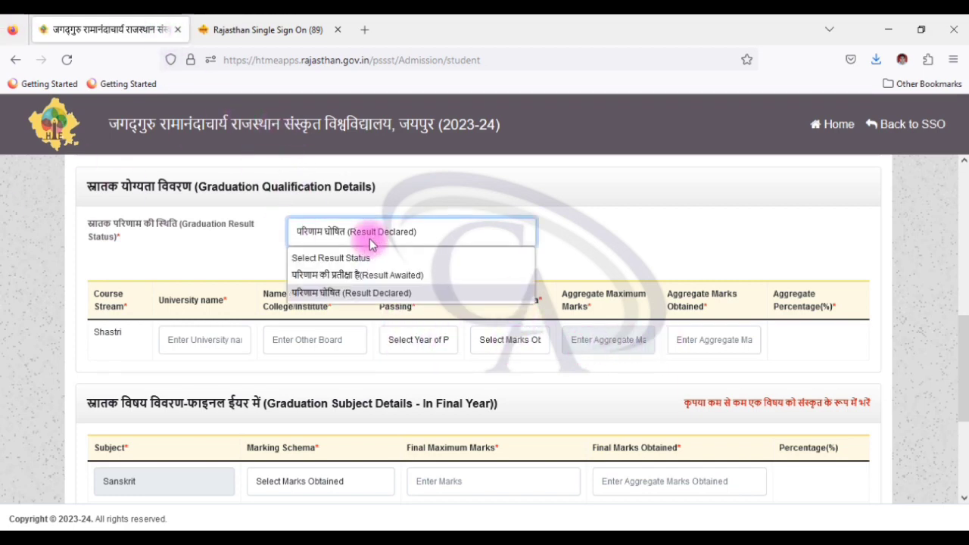
click(361, 277)
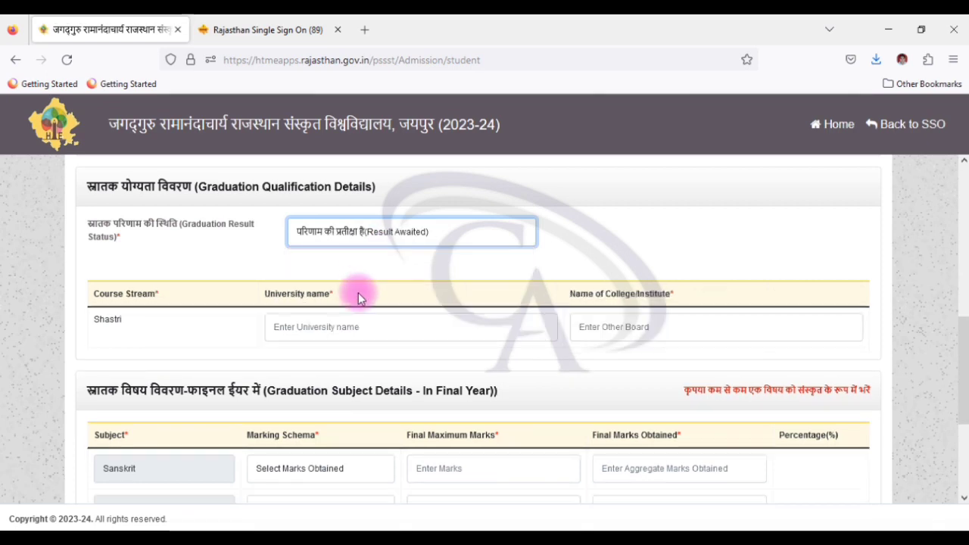
scroll(364, 295, down, 1)
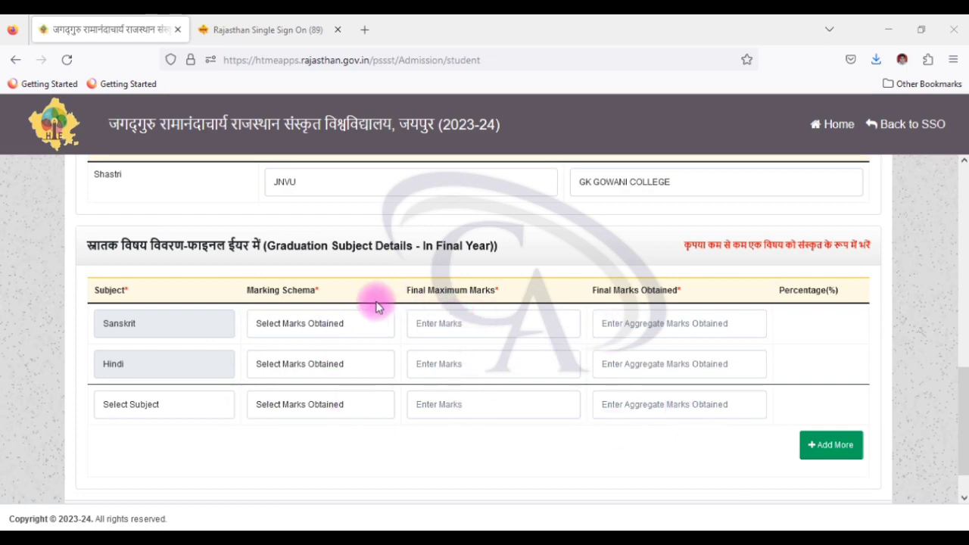
scroll(377, 305, down, 1)
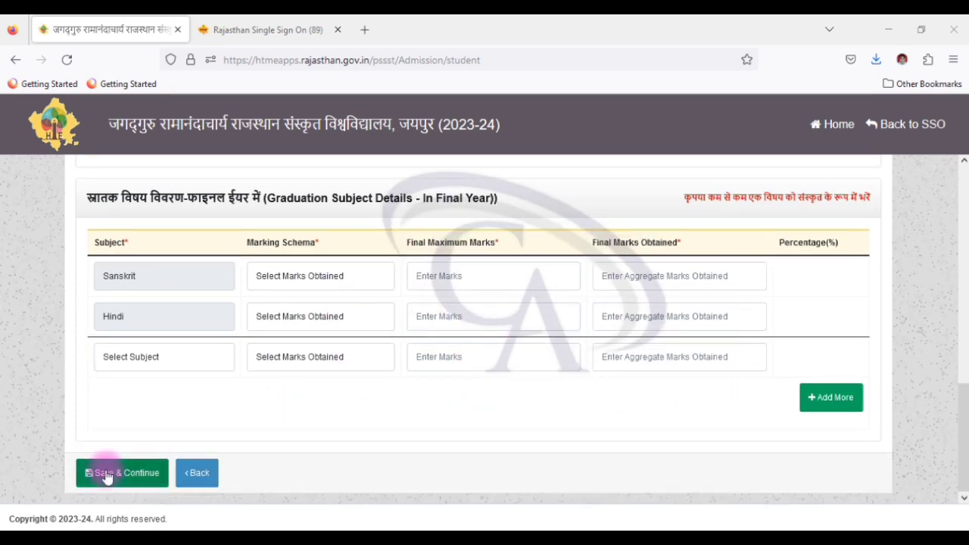
Step: Save and confirm the graduation qualification details
click(110, 471)
click(527, 350)
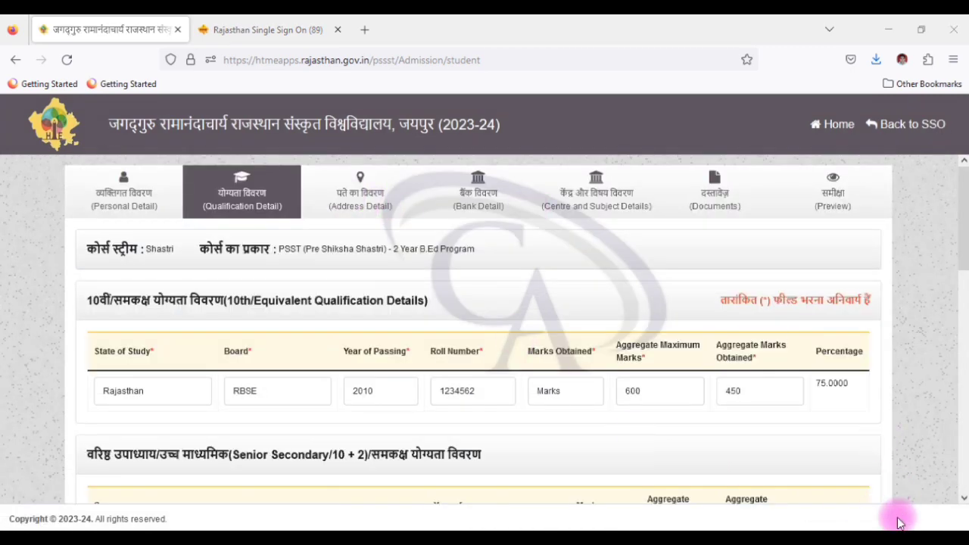
scroll(893, 519, down, 15)
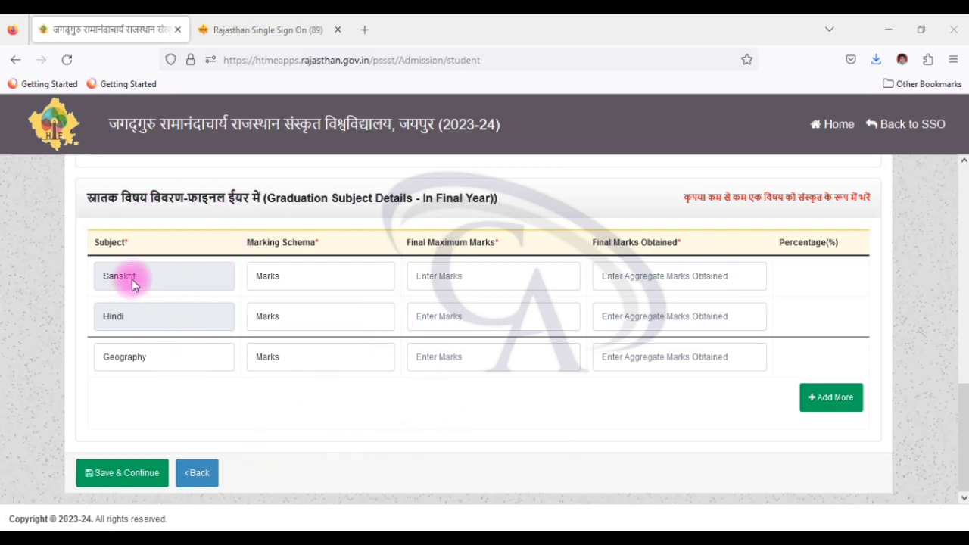
Step: Set Geography as the third subject, keep Marks as Sanskrit's marking scheme, and confirm saving the marks
click(172, 312)
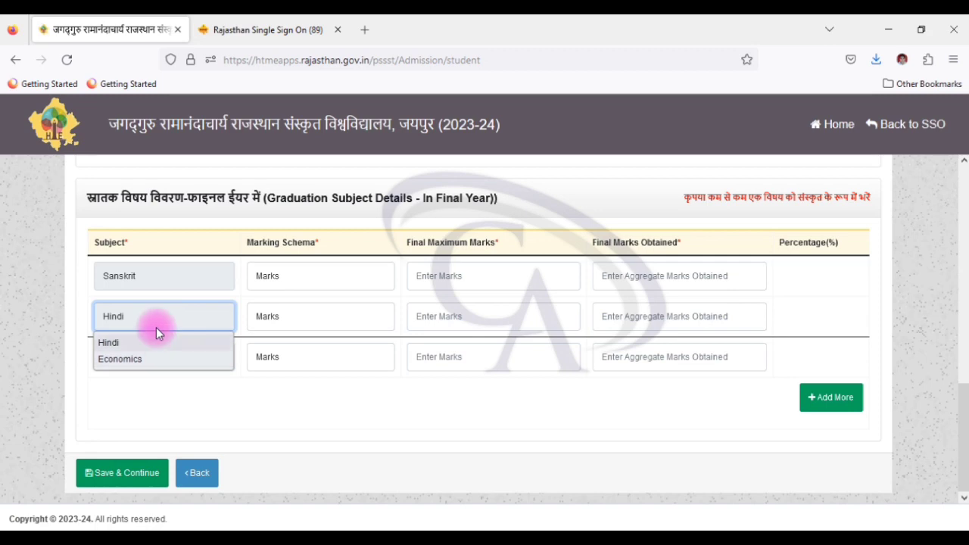
click(202, 407)
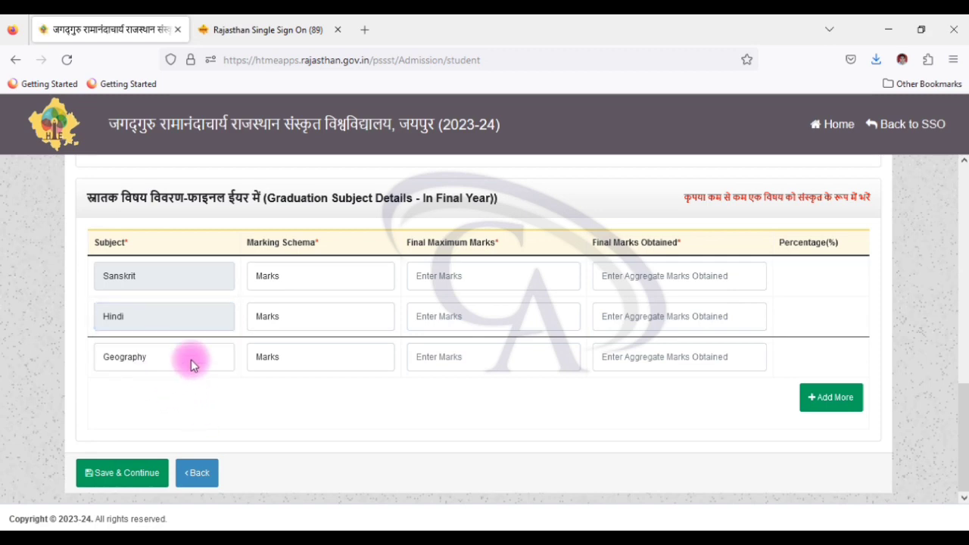
click(191, 359)
click(182, 389)
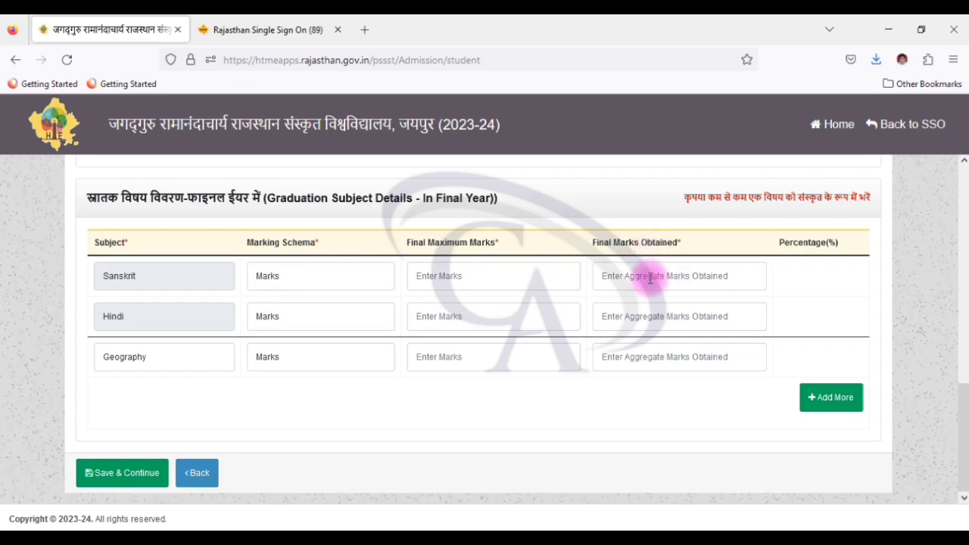
click(319, 277)
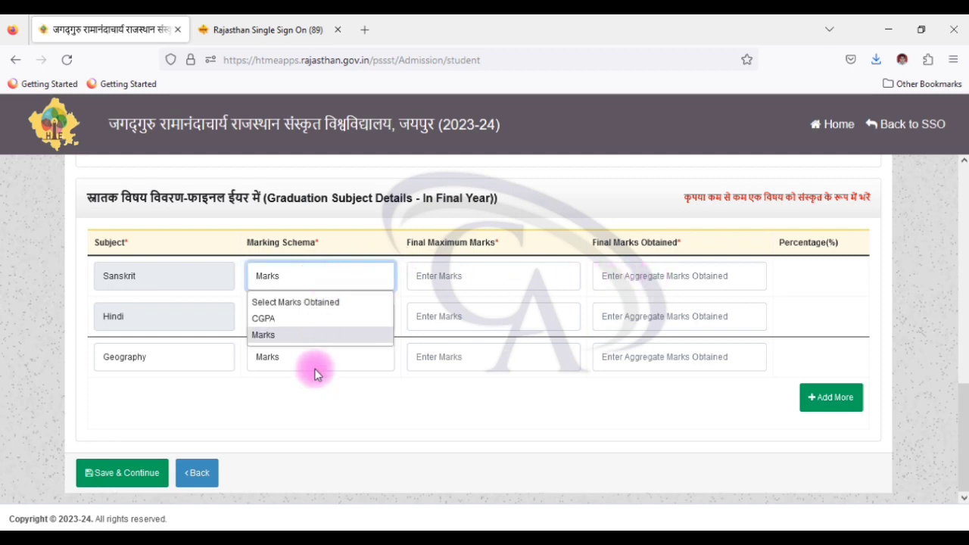
click(318, 439)
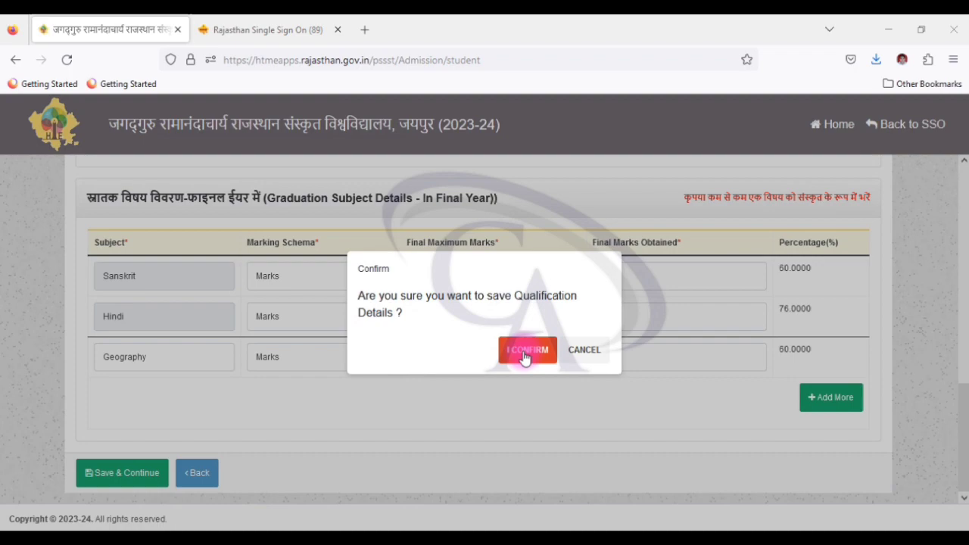
click(526, 350)
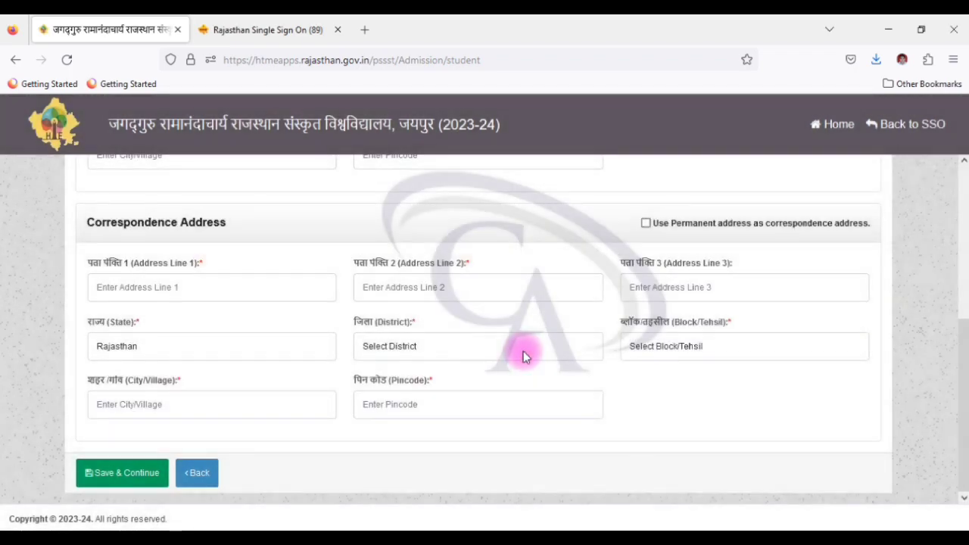
Step: Use the permanent address as the correspondence address
scroll(362, 374, up, 1)
scroll(360, 375, down, 1)
scroll(361, 377, up, 3)
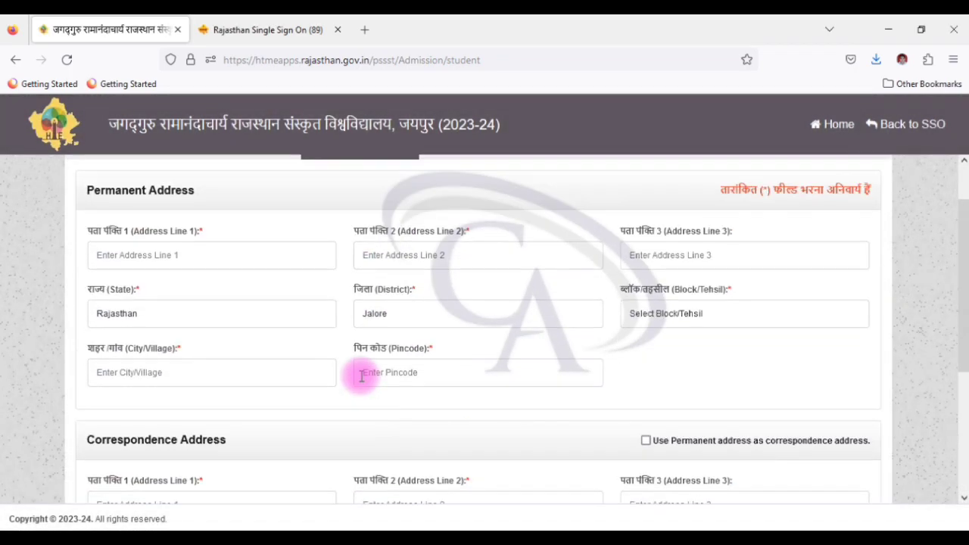
scroll(361, 375, up, 1)
scroll(288, 397, down, 4)
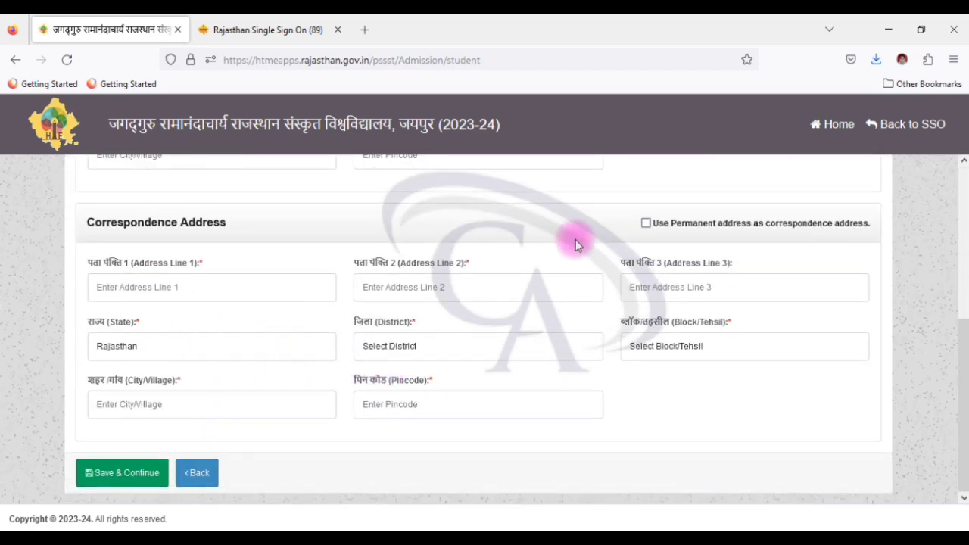
click(647, 223)
Step: Set the block/tehsil to Bhinmal, fill in the city/village, and confirm saving the address
scroll(546, 219, up, 3)
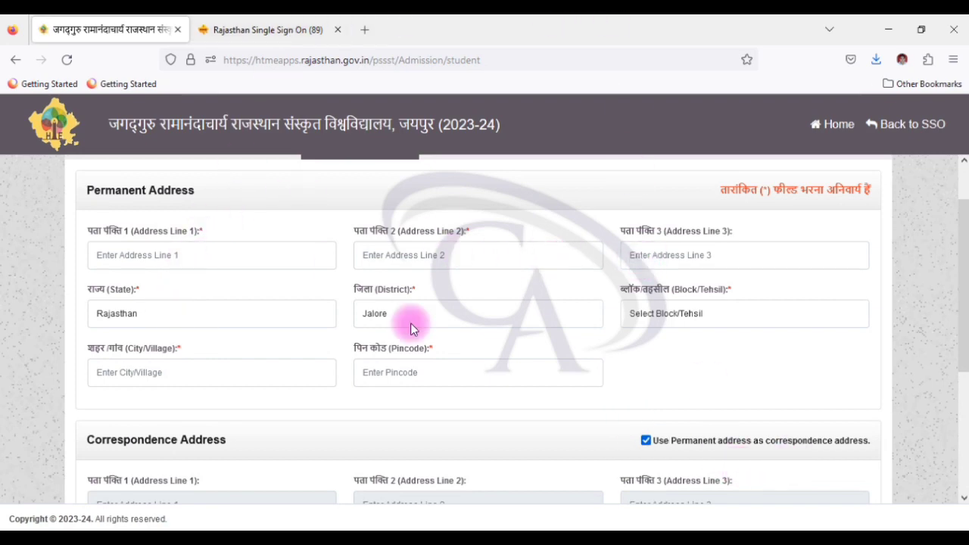
click(652, 314)
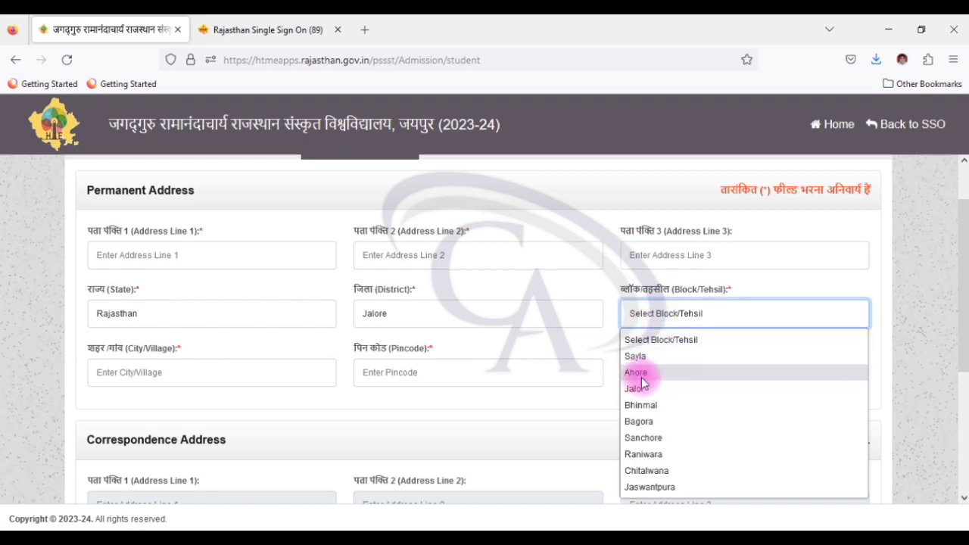
click(640, 405)
click(119, 372)
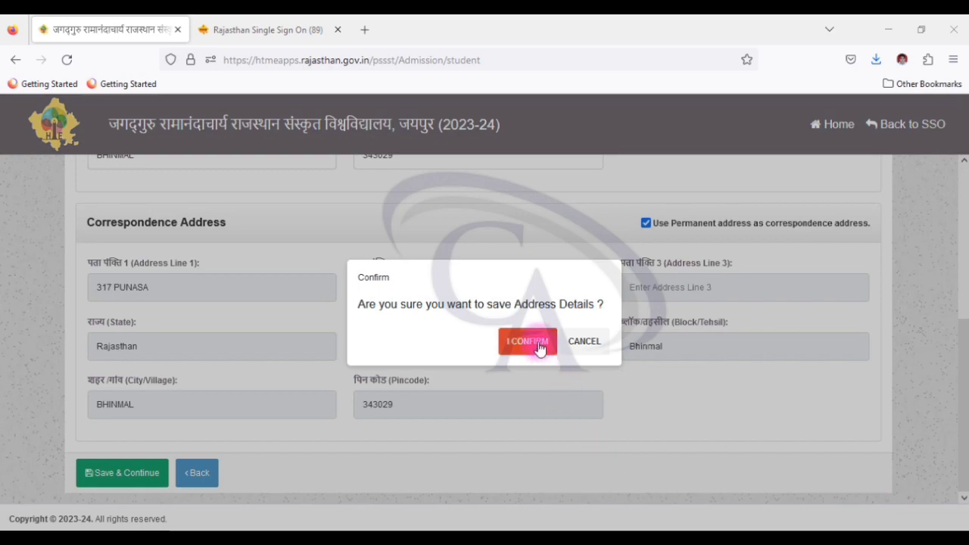
click(538, 345)
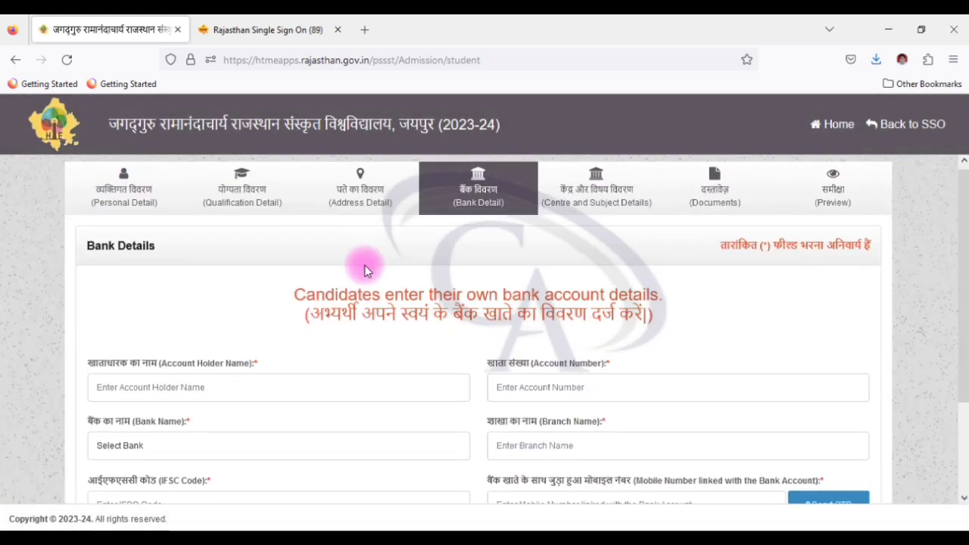
Step: Scroll down through the empty Bank Details form
scroll(364, 271, down, 2)
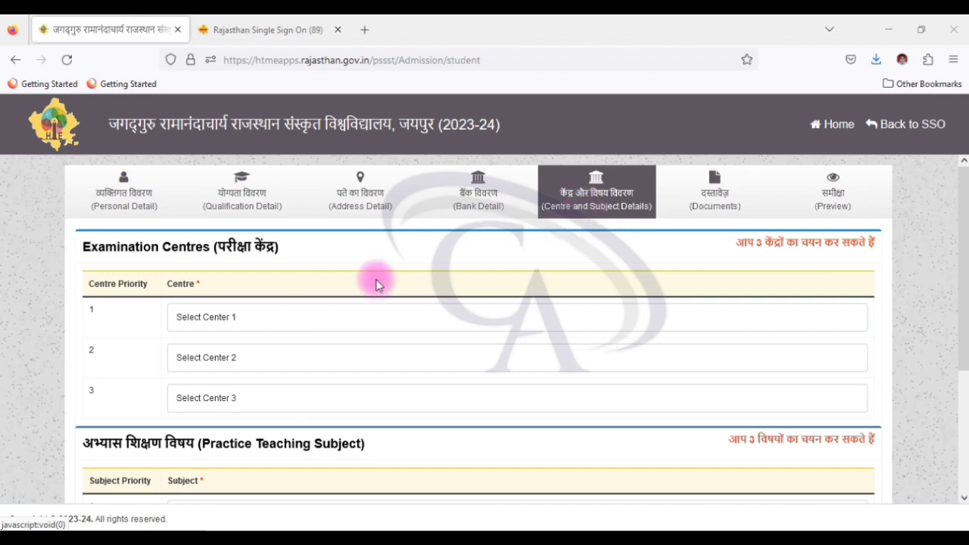
Step: Choose Jaipur, Udaipur and Bharatpur as exam centres 1–3
click(226, 324)
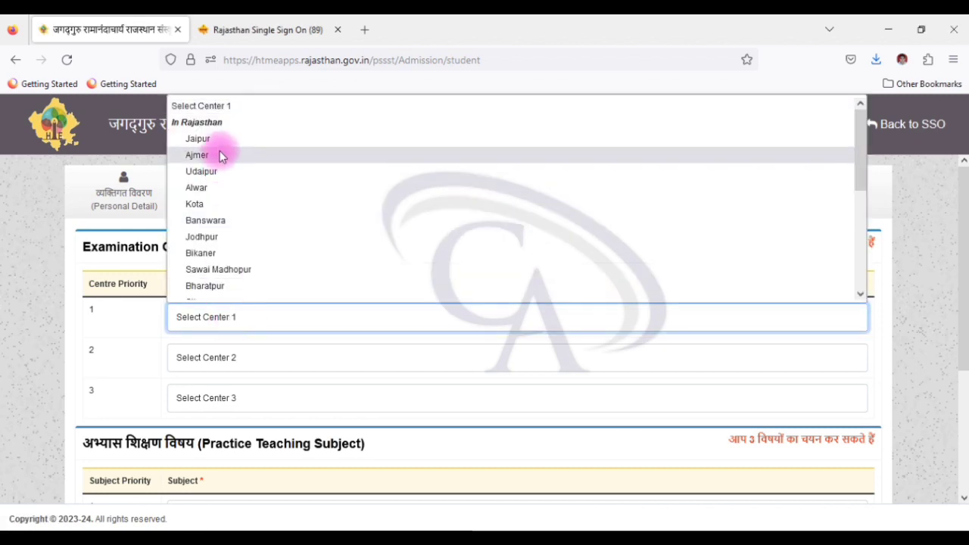
click(218, 139)
click(196, 359)
click(217, 170)
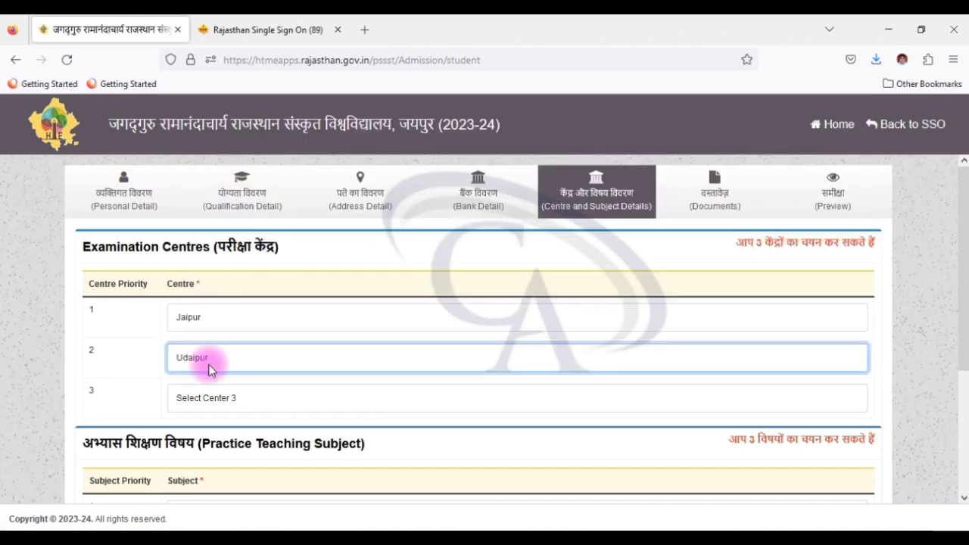
click(242, 399)
click(216, 286)
Step: Choose Hindi, Sanskrit and Math as teaching subjects 1–3 and confirm saving
scroll(255, 383, down, 3)
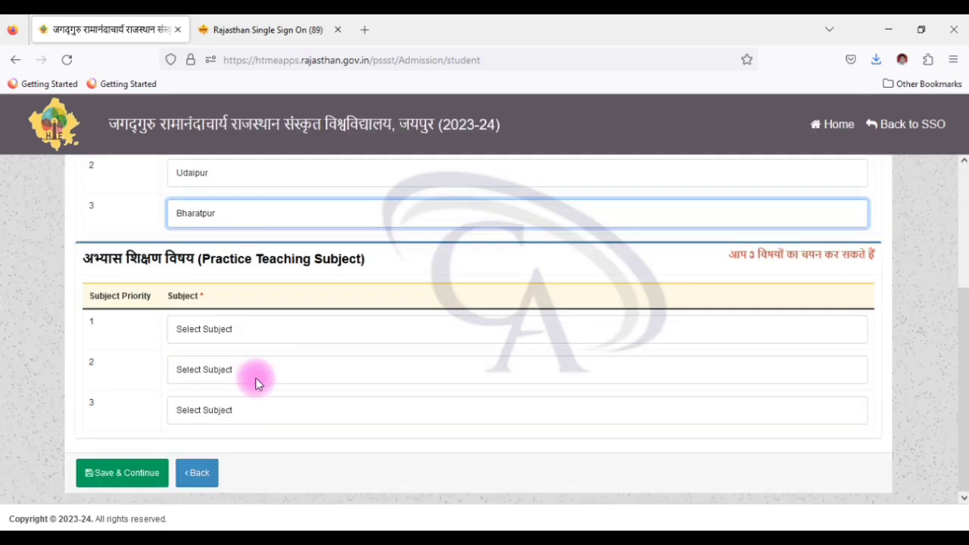
click(222, 328)
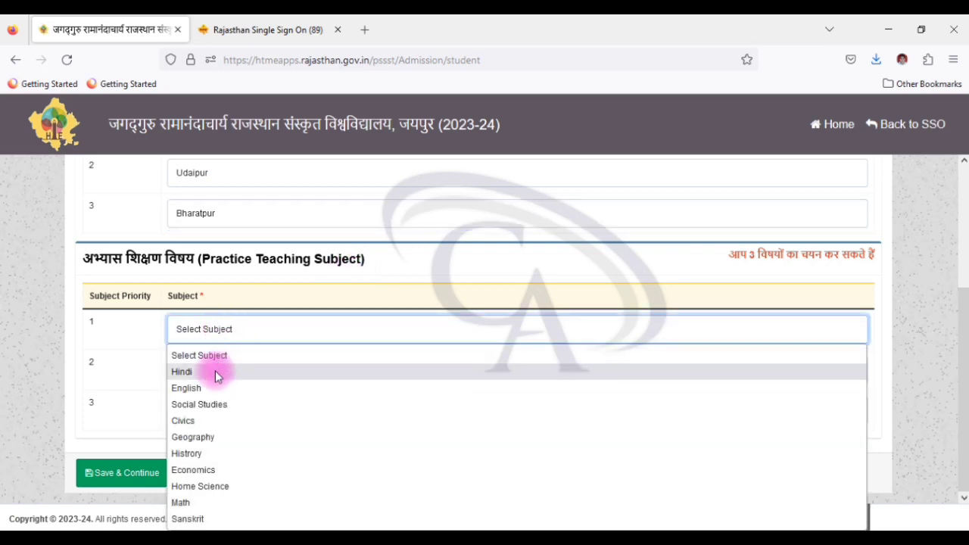
click(213, 371)
click(211, 371)
click(207, 341)
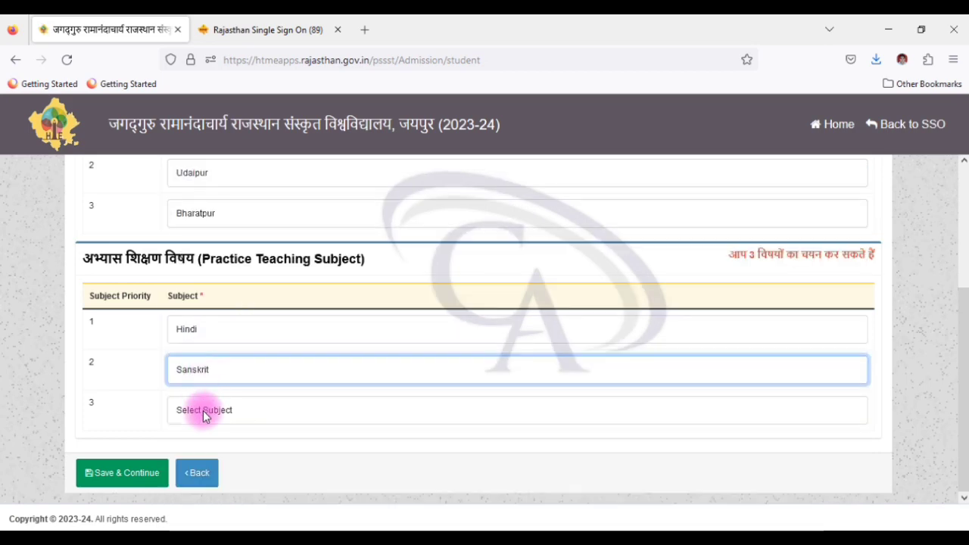
click(203, 410)
click(190, 369)
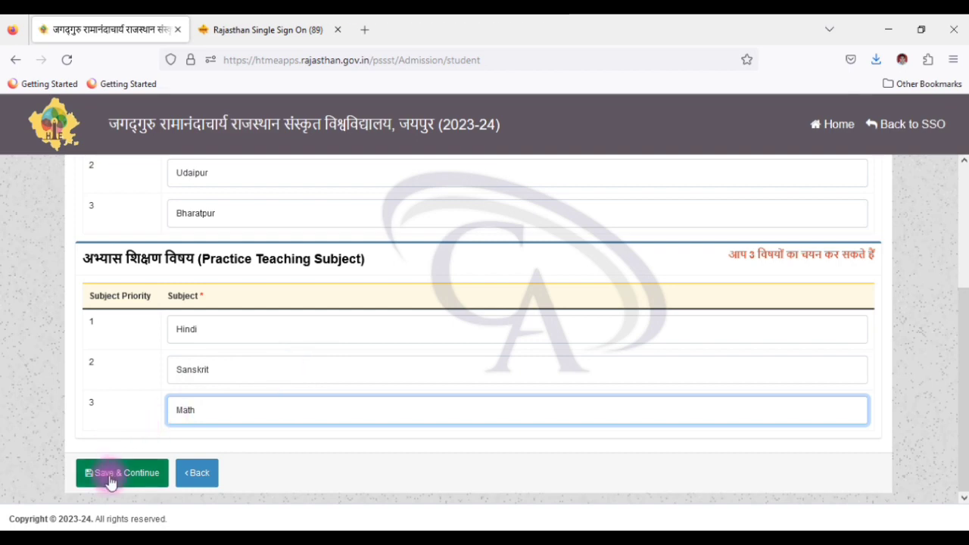
click(108, 475)
click(528, 351)
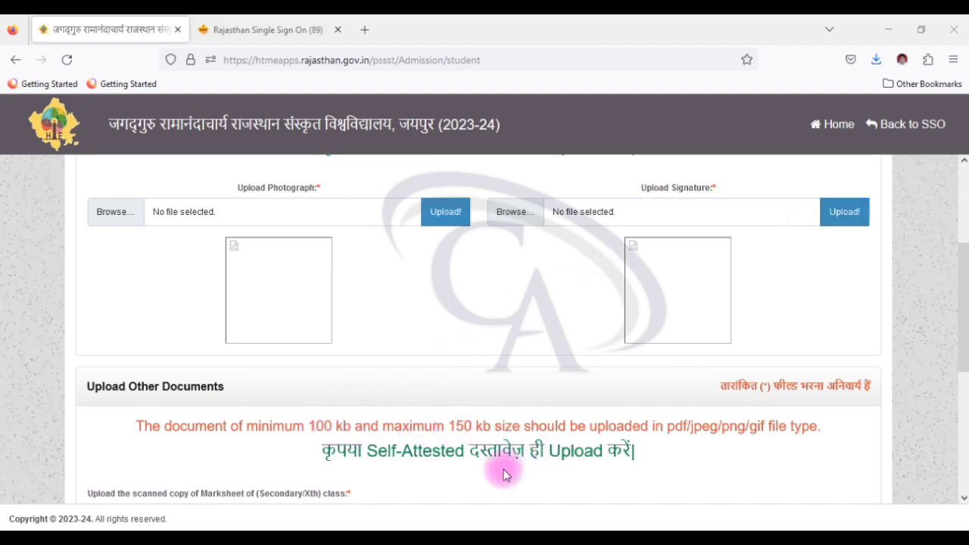
scroll(383, 411, down, 4)
scroll(387, 430, up, 2)
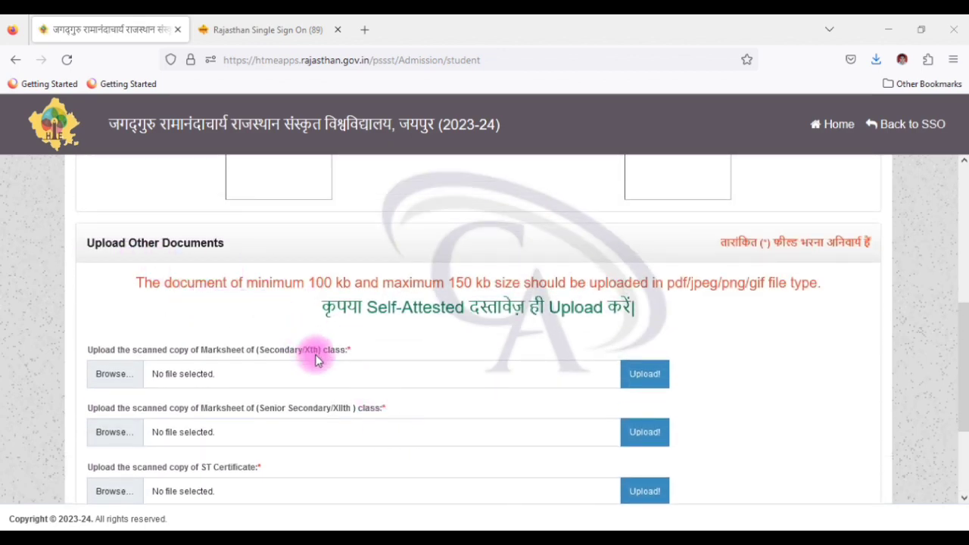
scroll(316, 360, down, 2)
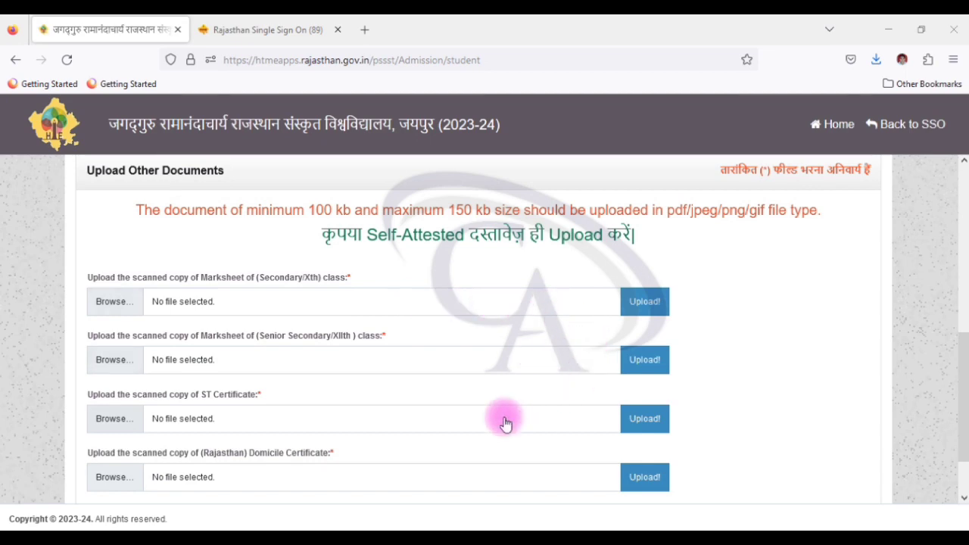
scroll(506, 417, down, 2)
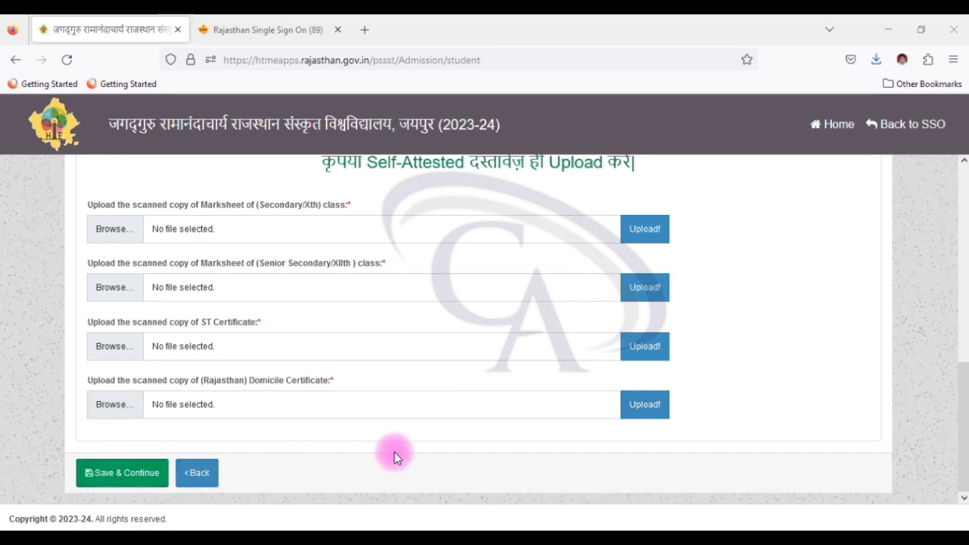
scroll(534, 430, up, 6)
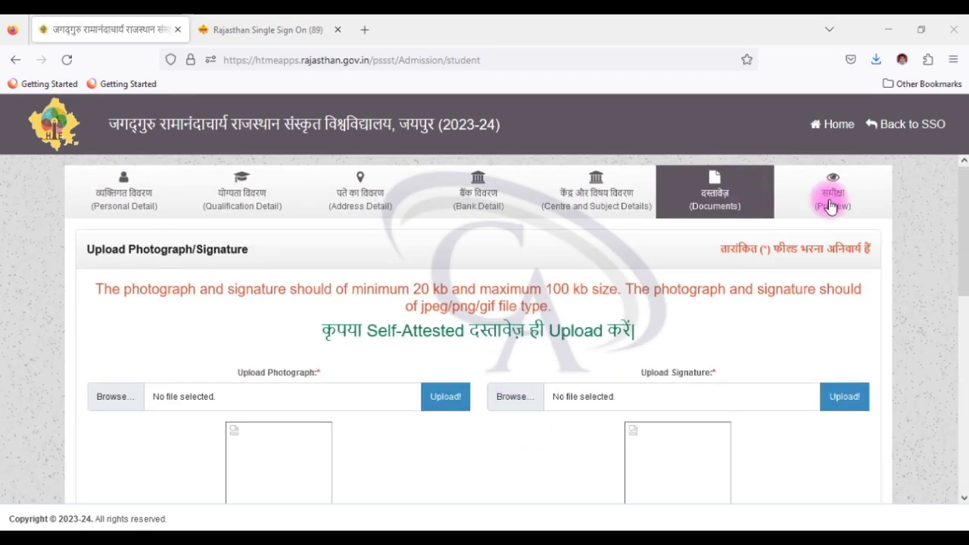